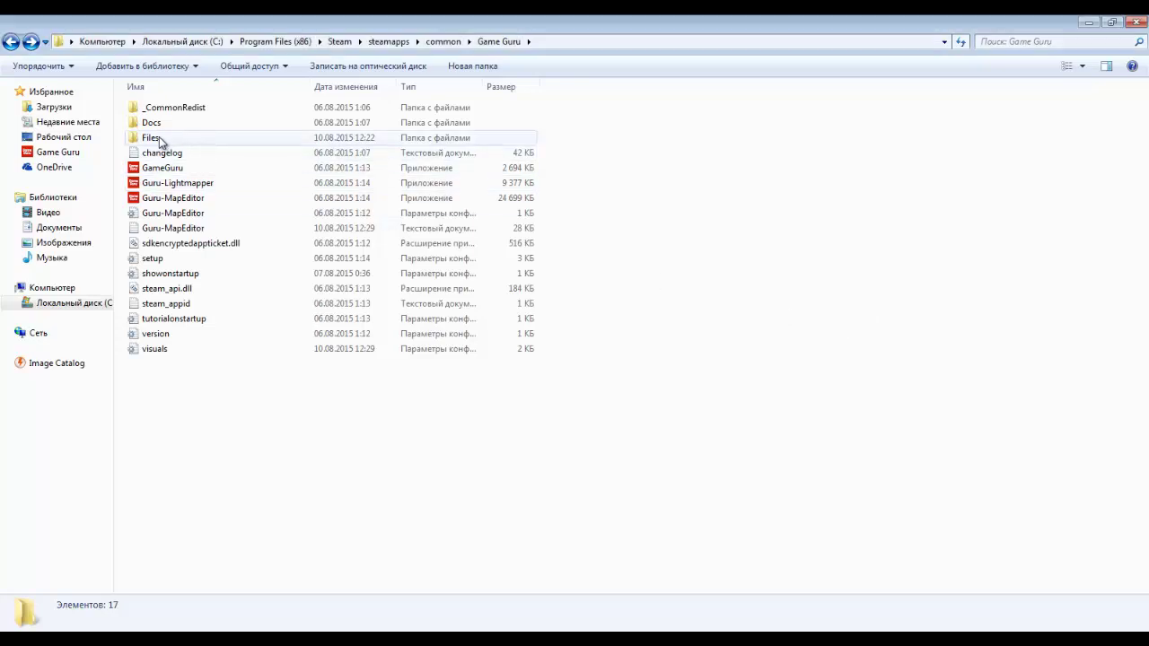
Step: Open the titlesbank folder inside Game Guru's Files folder and look into its theescape subfolder
{"action": "mouse_move", "coordinate": [158, 136]}
{"action": "double_click", "coordinate": [148, 141]}
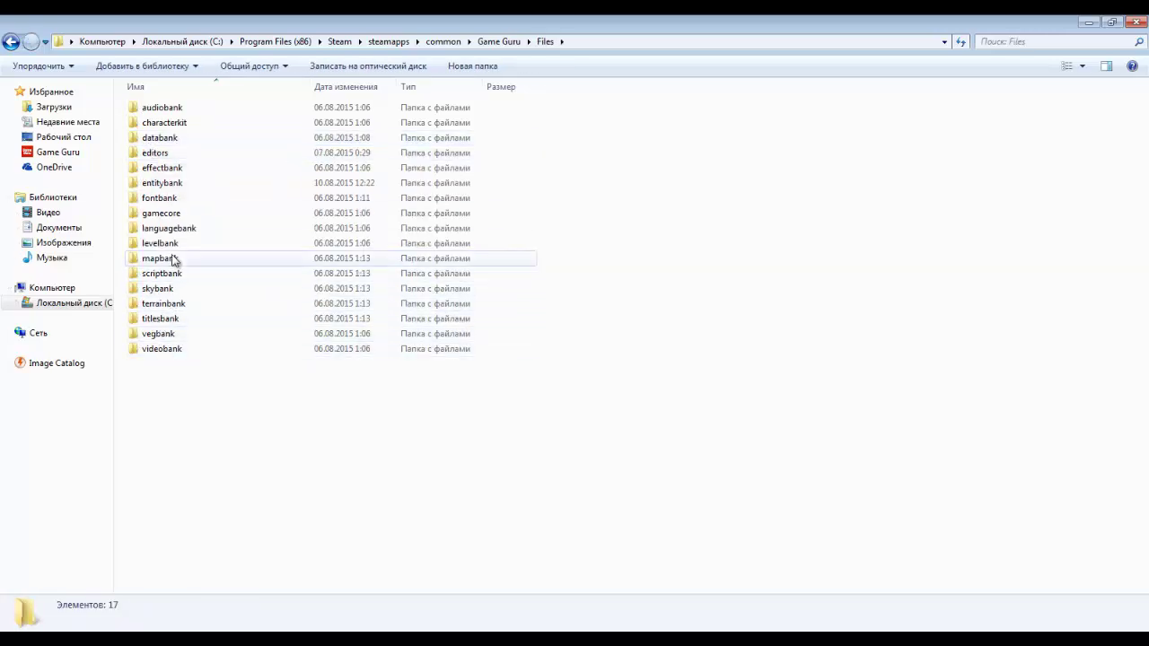
{"action": "double_click", "coordinate": [170, 323]}
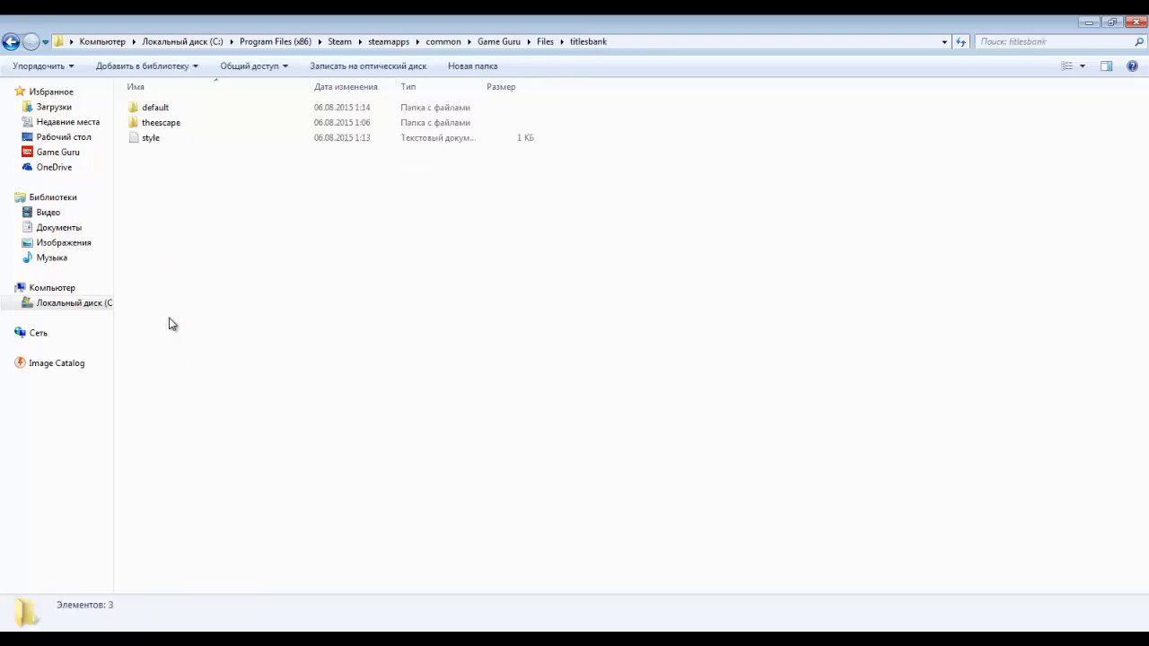
{"action": "double_click", "coordinate": [173, 122]}
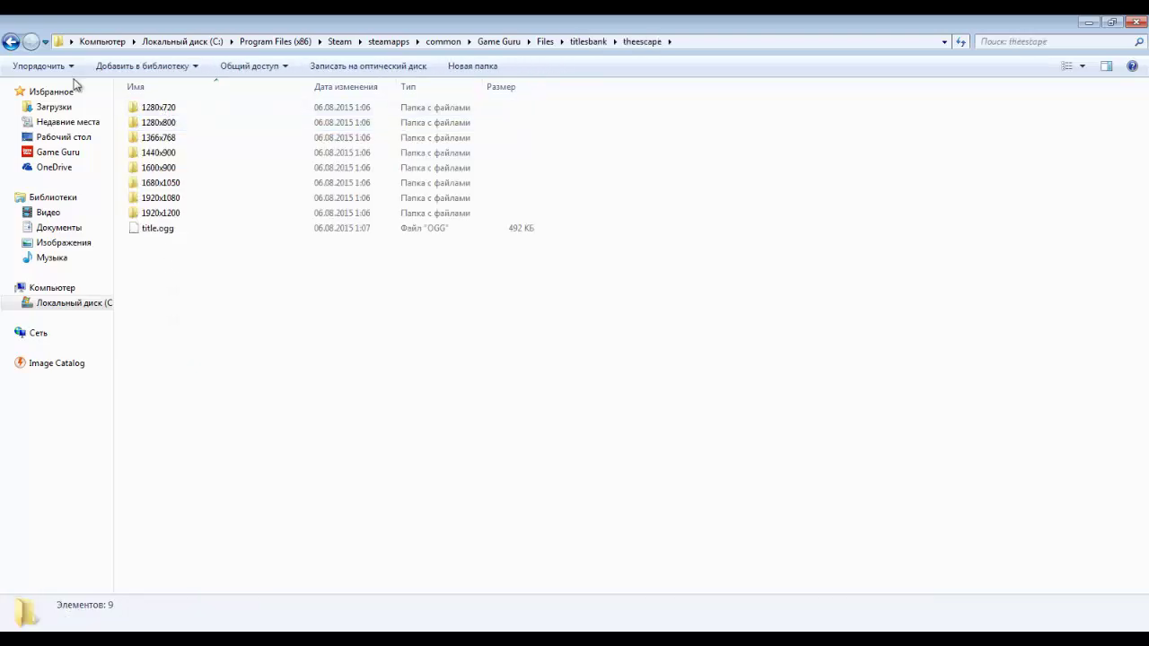
Step: Return to titlesbank and open its default folder
{"action": "left_click", "coordinate": [12, 42]}
{"action": "left_click", "coordinate": [164, 112]}
{"action": "double_click", "coordinate": [164, 111]}
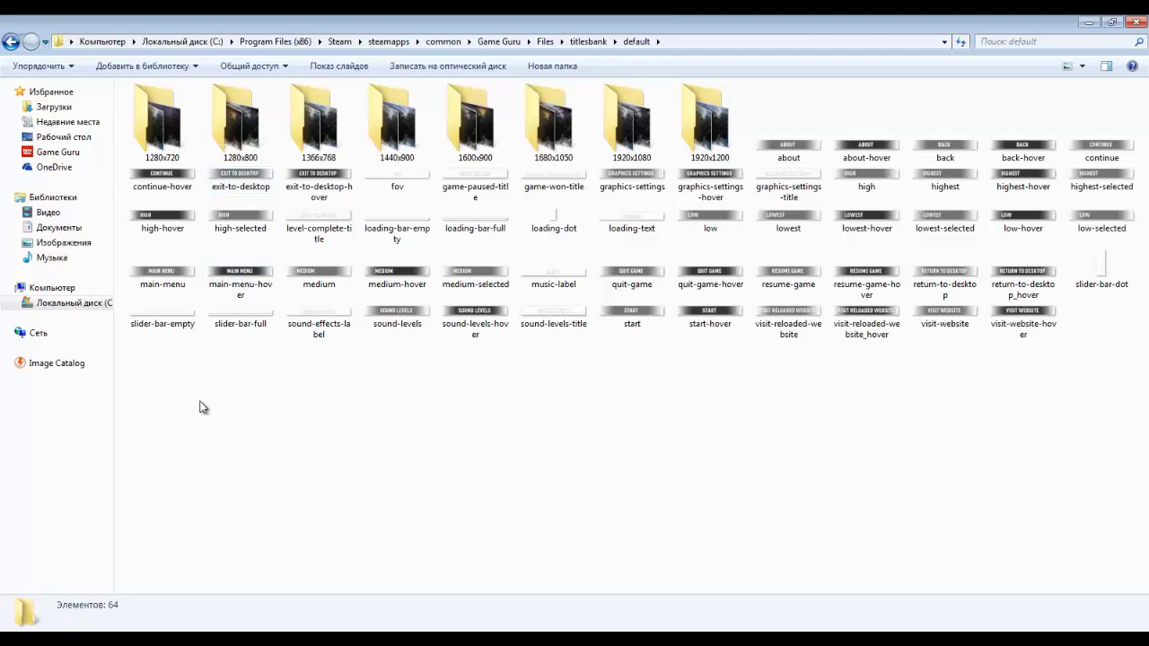
Step: Examine the menu button images in the default folder, from about through graphics-settings, and close the image viewer
{"action": "left_click", "coordinate": [803, 156]}
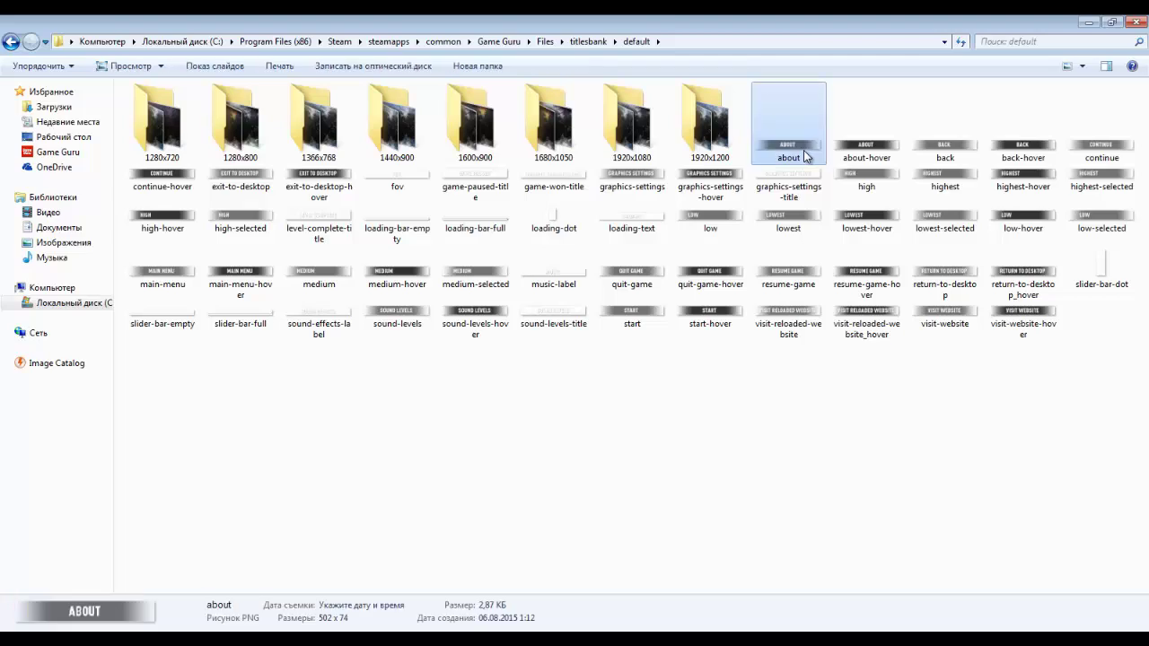
{"action": "double_click", "coordinate": [795, 157]}
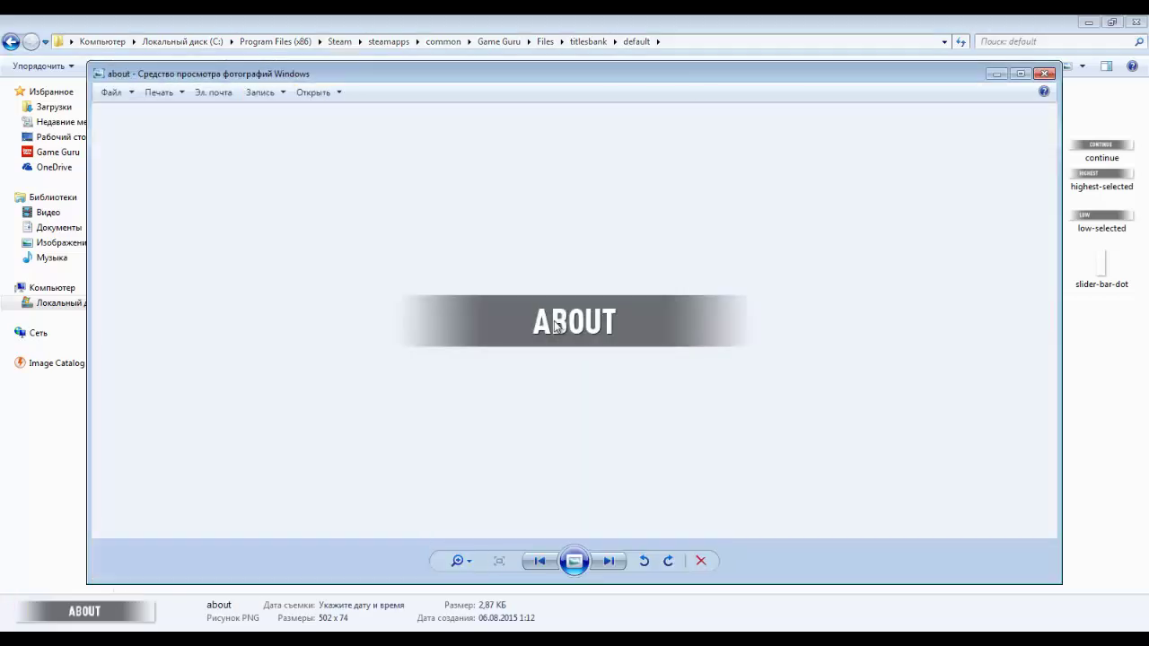
{"action": "key", "text": "Right"}
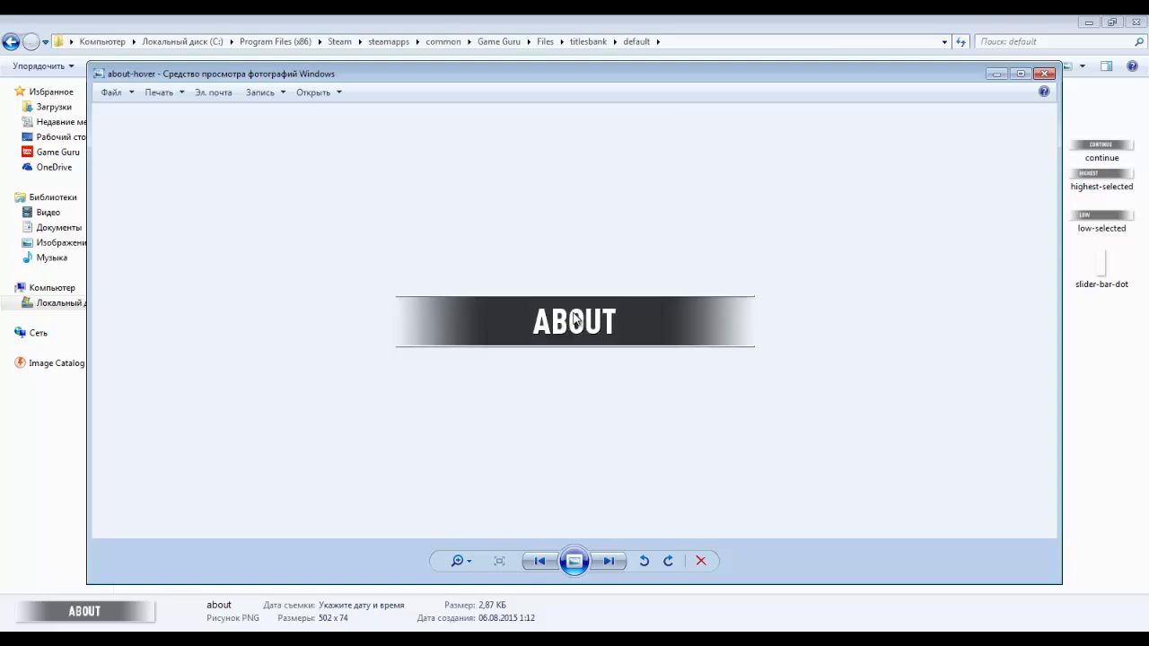
{"action": "key", "text": "Right"}
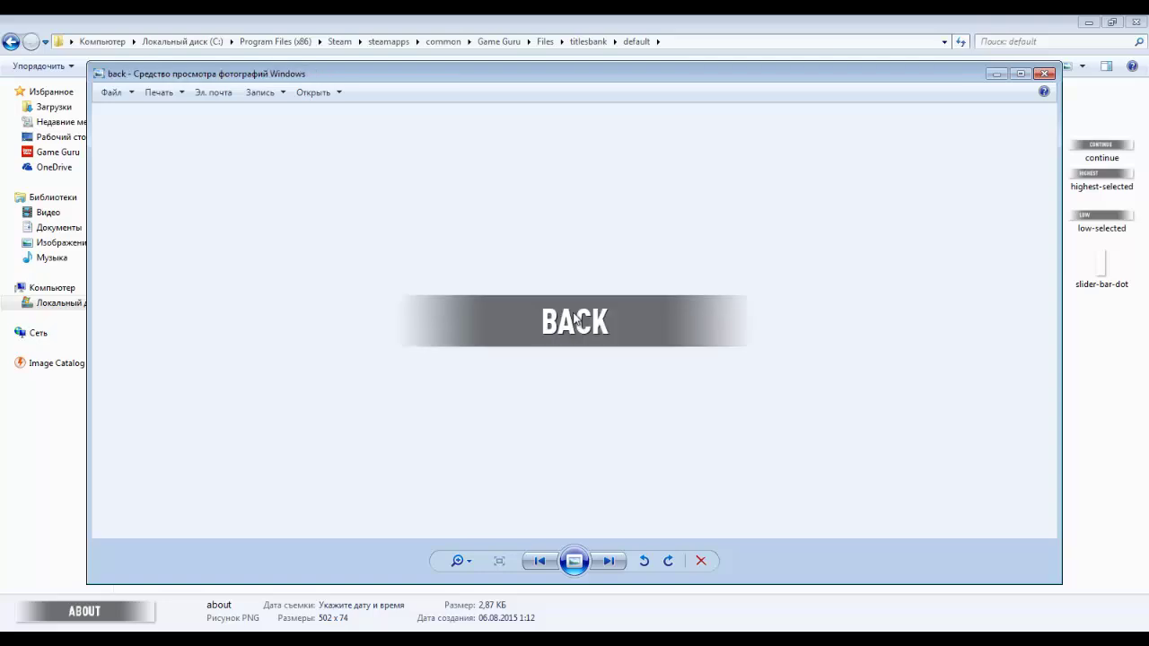
{"action": "key", "text": "Right"}
{"action": "key", "text": "Right"}
{"action": "key", "text": "Right"}
{"action": "key", "text": "Right"}
{"action": "key", "text": "Right"}
{"action": "key", "text": "Right"}
{"action": "key", "text": "Right"}
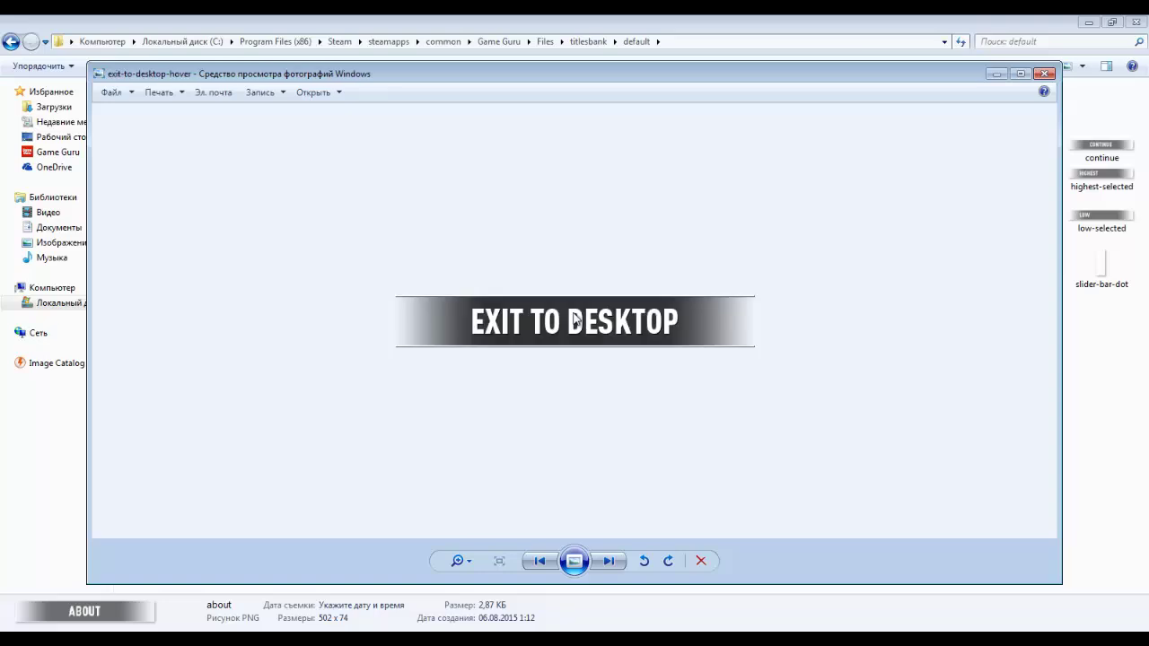
{"action": "key", "text": "Right"}
{"action": "key", "text": "Right"}
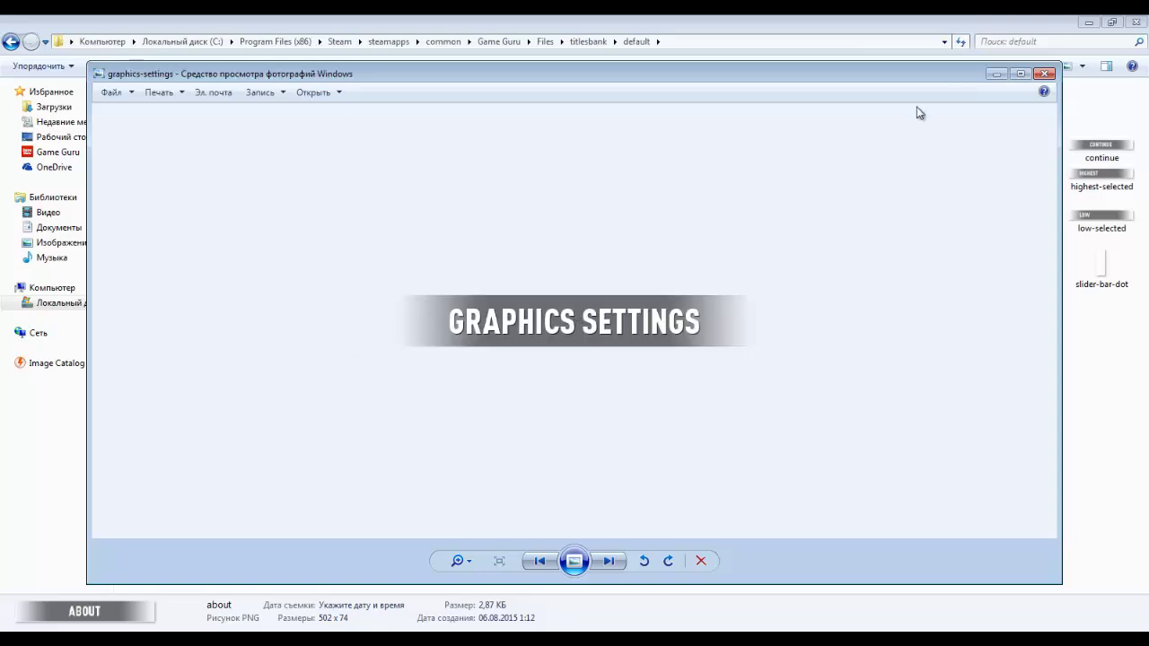
{"action": "left_click", "coordinate": [1043, 75]}
{"action": "left_click", "coordinate": [884, 450]}
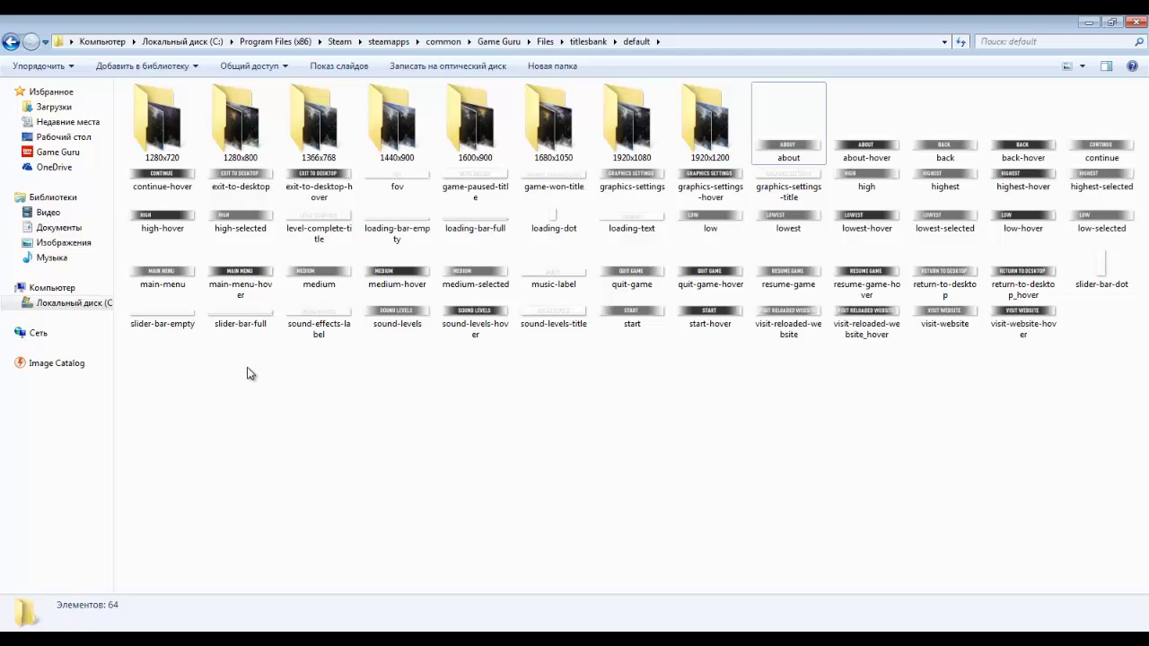
Step: Open the default folder's 1280x720 subfolder and examine its background images, including about, lost and title
{"action": "left_click", "coordinate": [166, 156]}
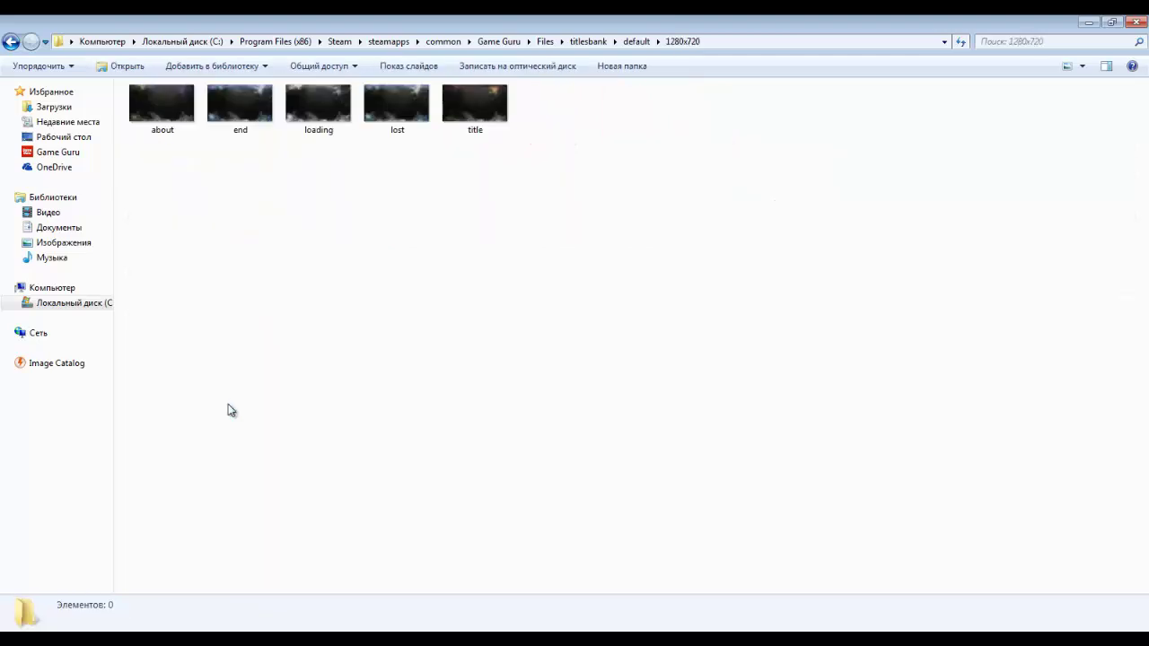
{"action": "left_click", "coordinate": [157, 106]}
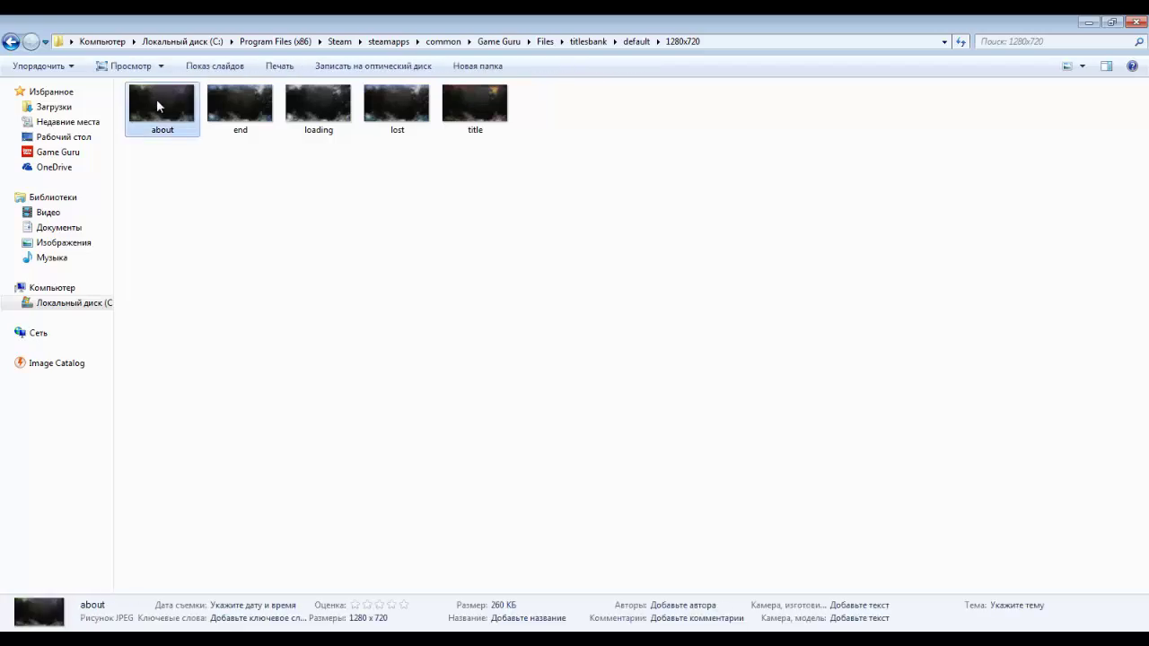
{"action": "double_click", "coordinate": [157, 106]}
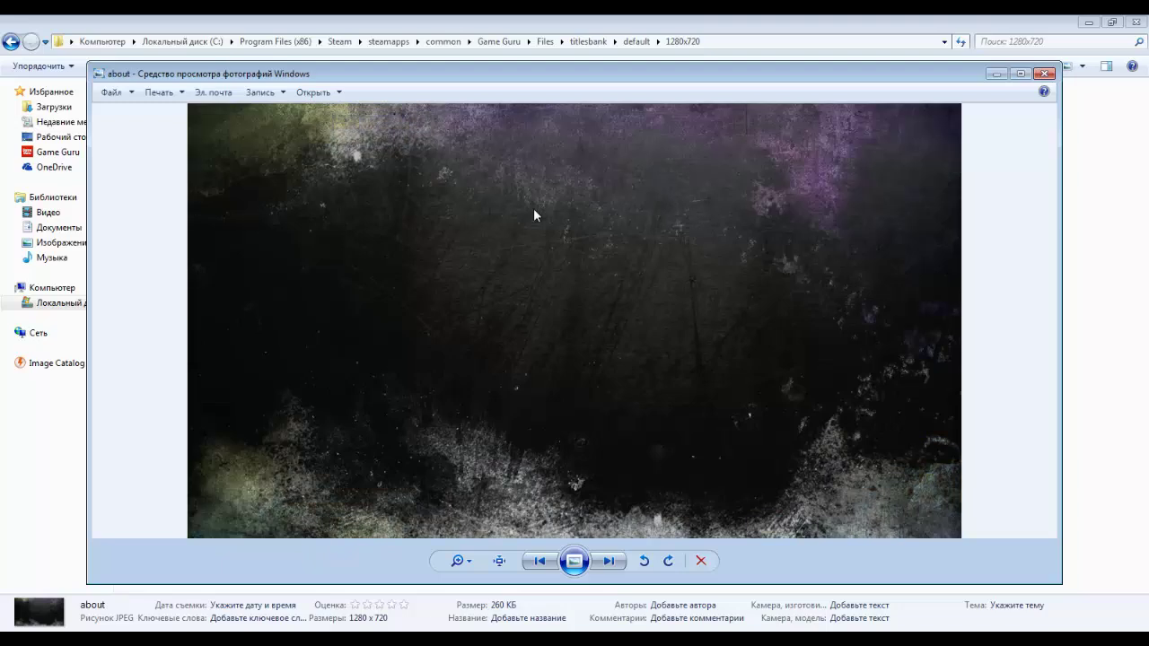
{"action": "key", "text": "Right"}
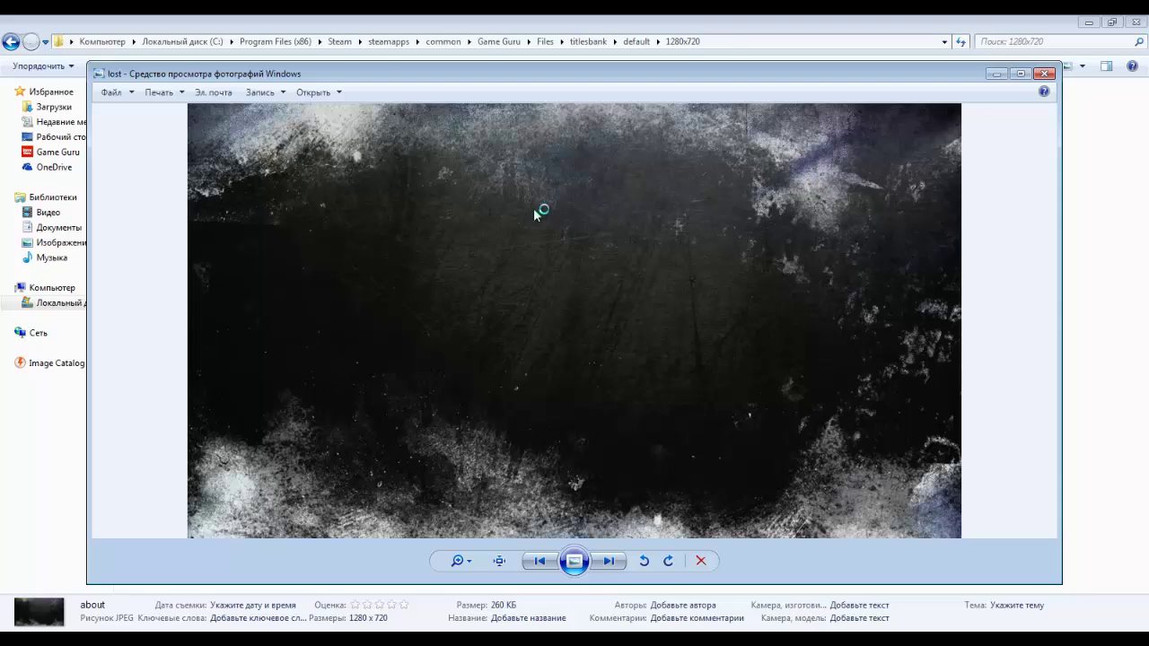
{"action": "key", "text": "Right"}
{"action": "key", "text": "Left"}
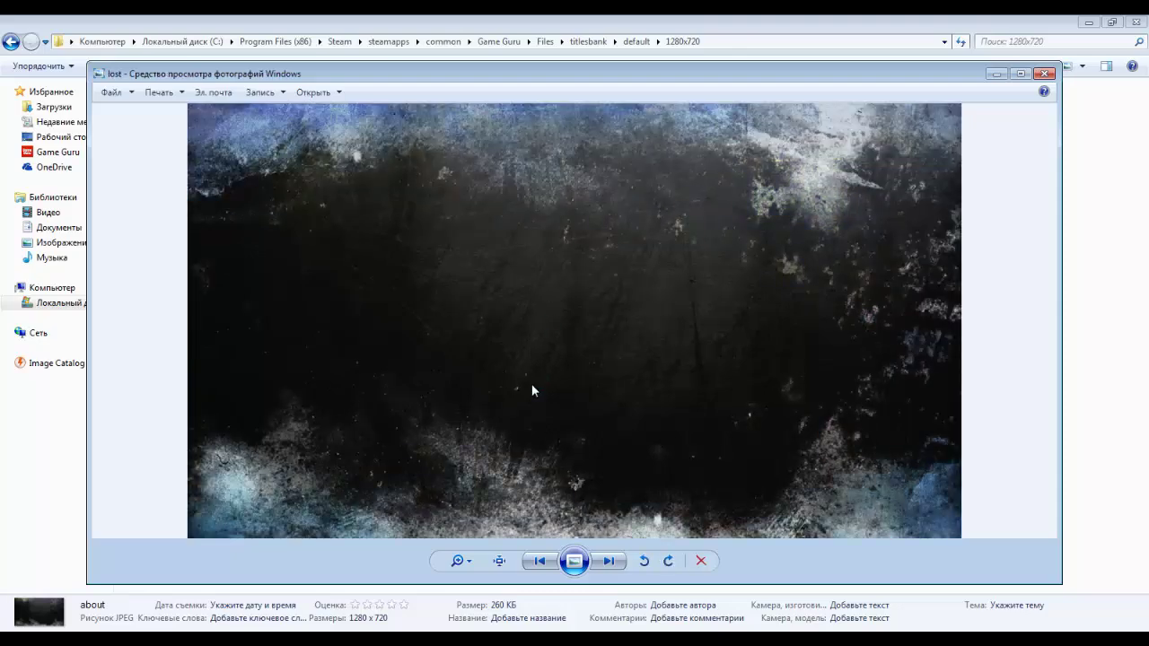
{"action": "key", "text": "Right"}
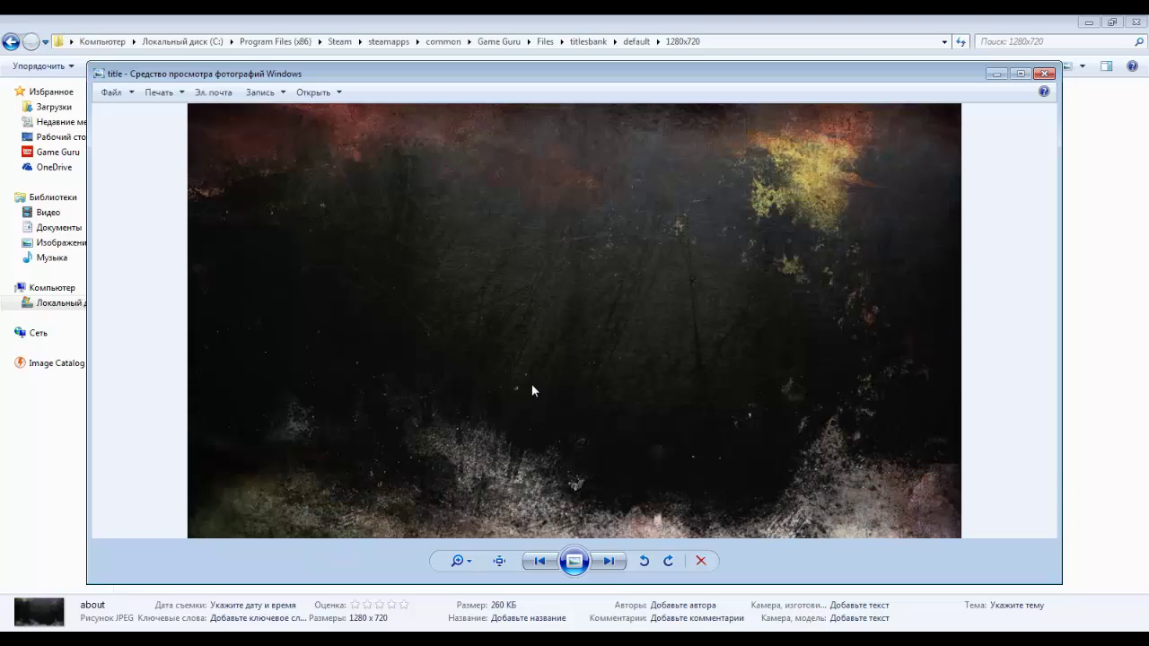
{"action": "key", "text": "Right"}
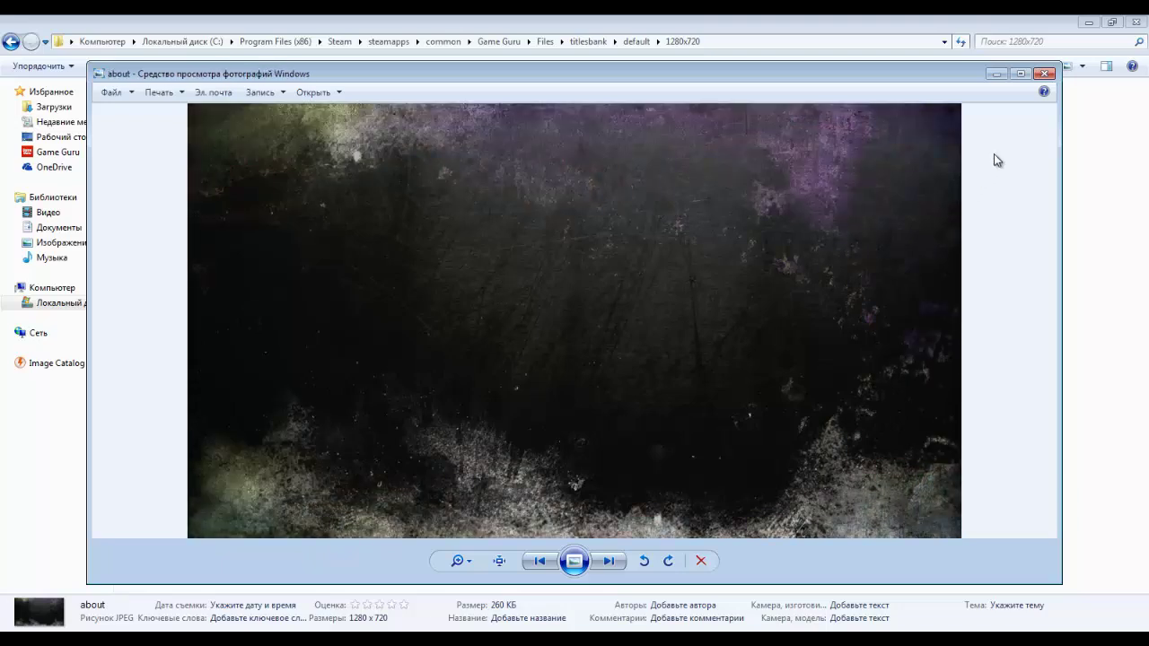
{"action": "left_click", "coordinate": [1043, 73]}
{"action": "left_click", "coordinate": [478, 116]}
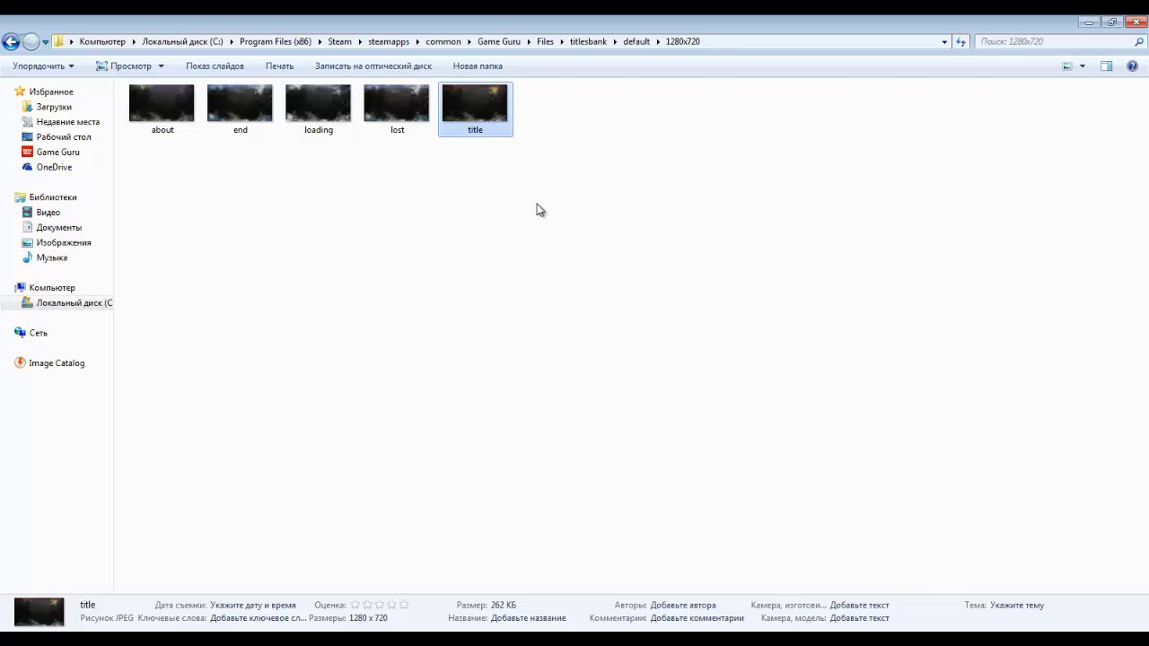
{"action": "left_click", "coordinate": [539, 209]}
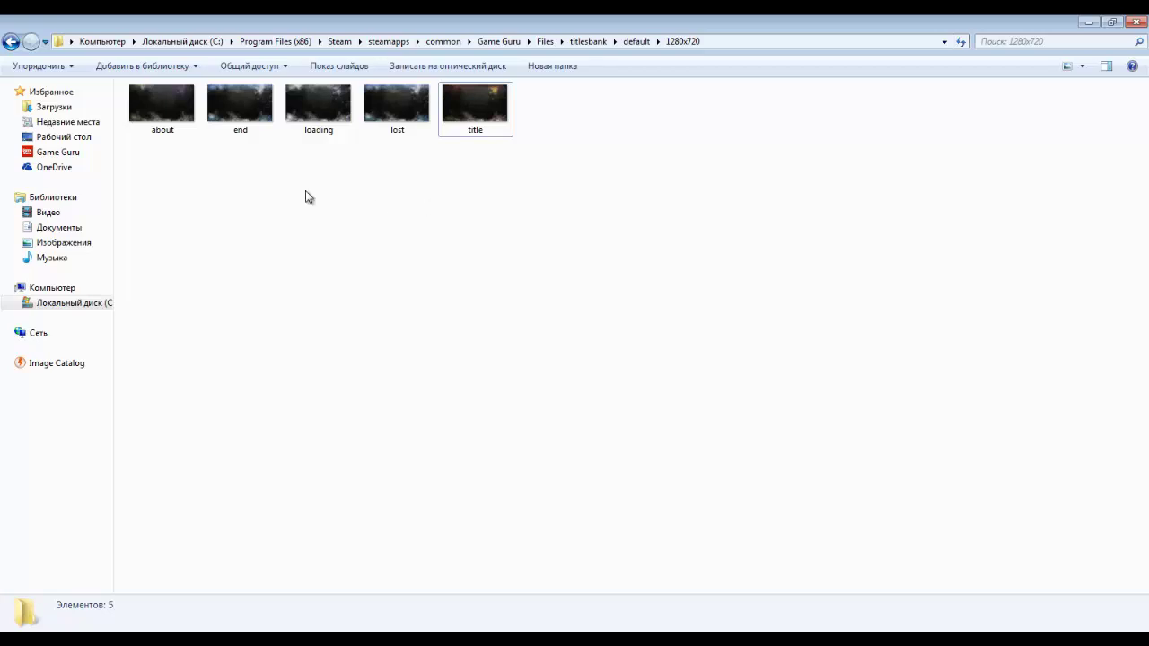
Step: Look into the default folder's 1280x800 and 1280x720 subfolders, finishing in the 1920x1200 subfolder
{"action": "left_click", "coordinate": [18, 47]}
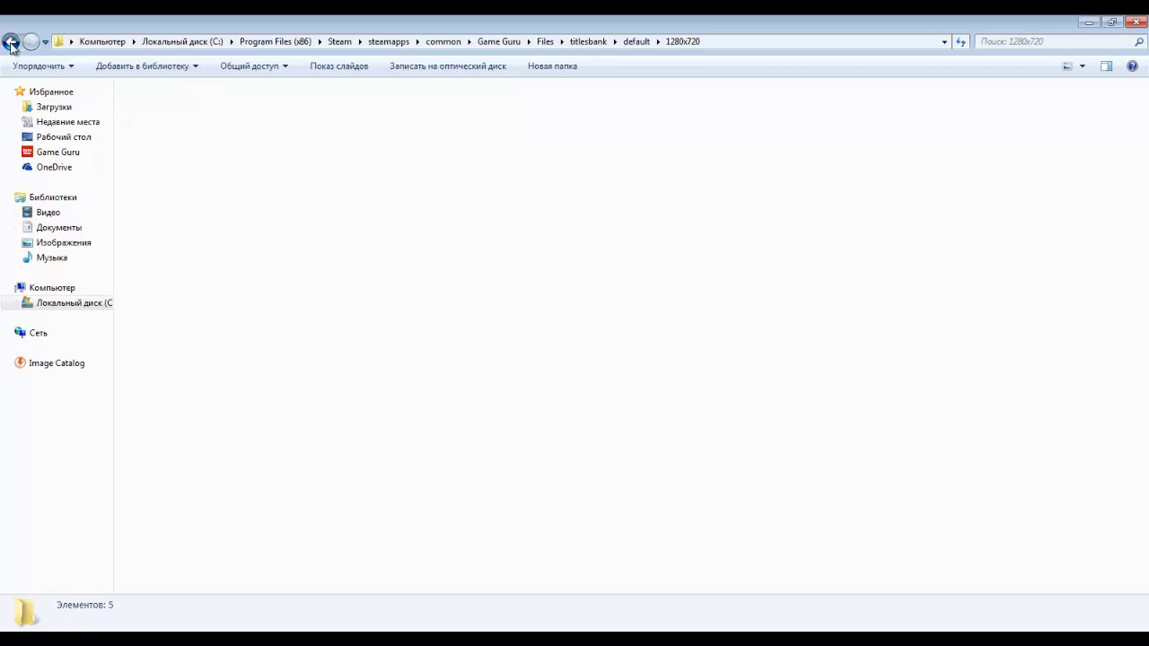
{"action": "double_click", "coordinate": [243, 130]}
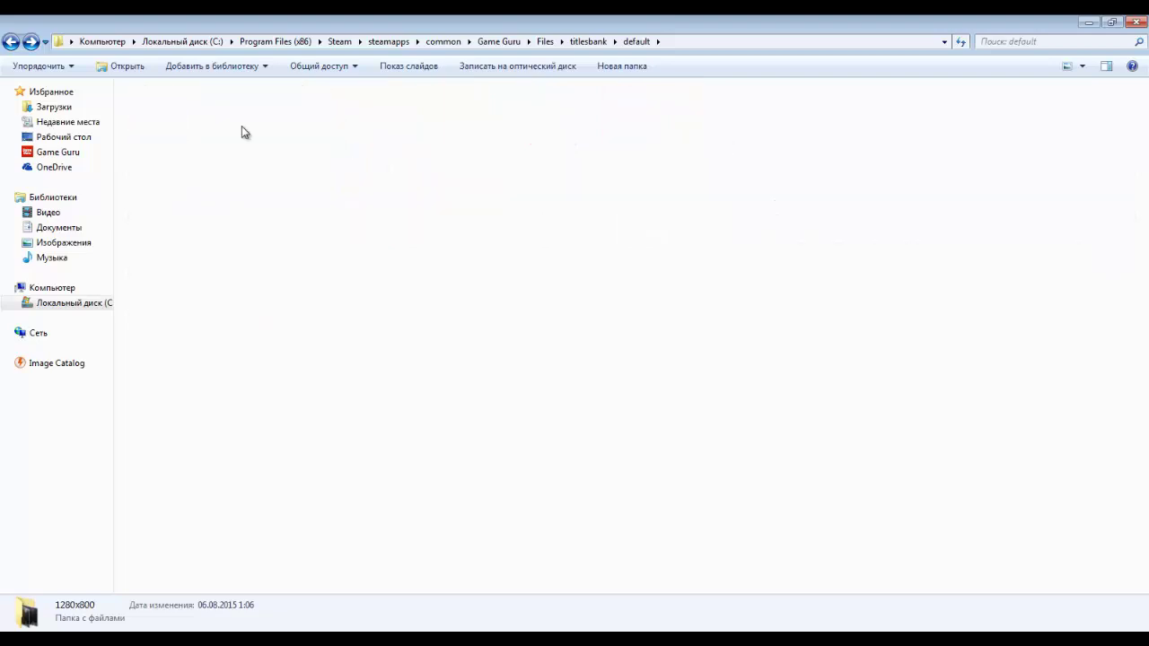
{"action": "left_click", "coordinate": [9, 43]}
{"action": "double_click", "coordinate": [170, 134]}
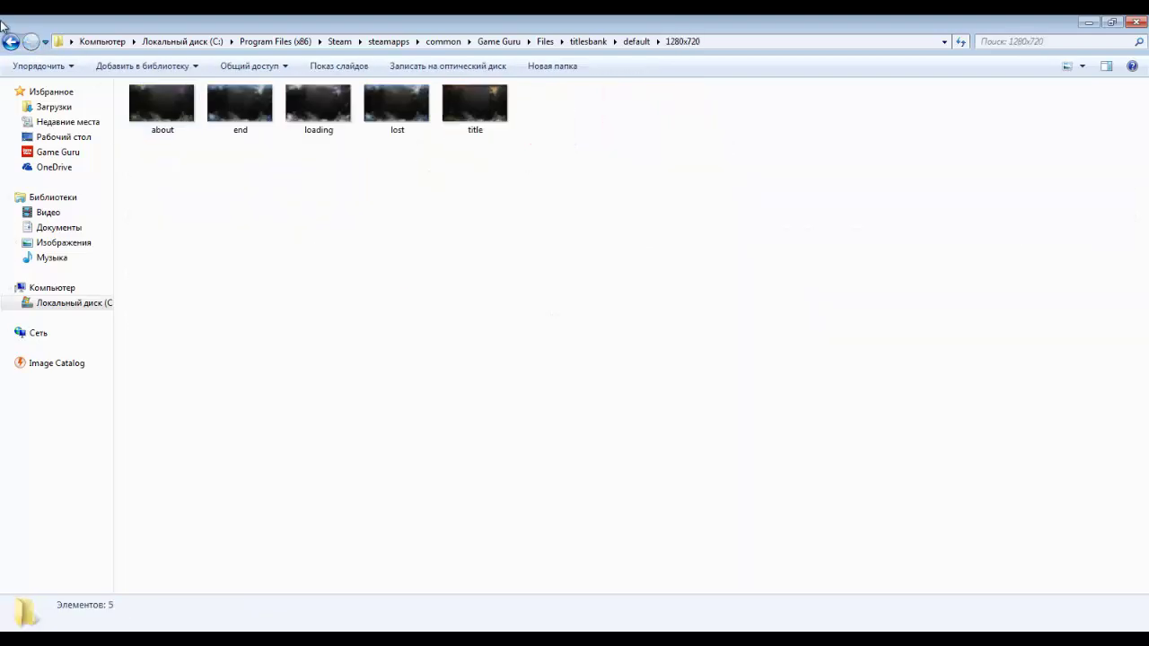
{"action": "key", "text": "BackSpace"}
{"action": "double_click", "coordinate": [698, 135]}
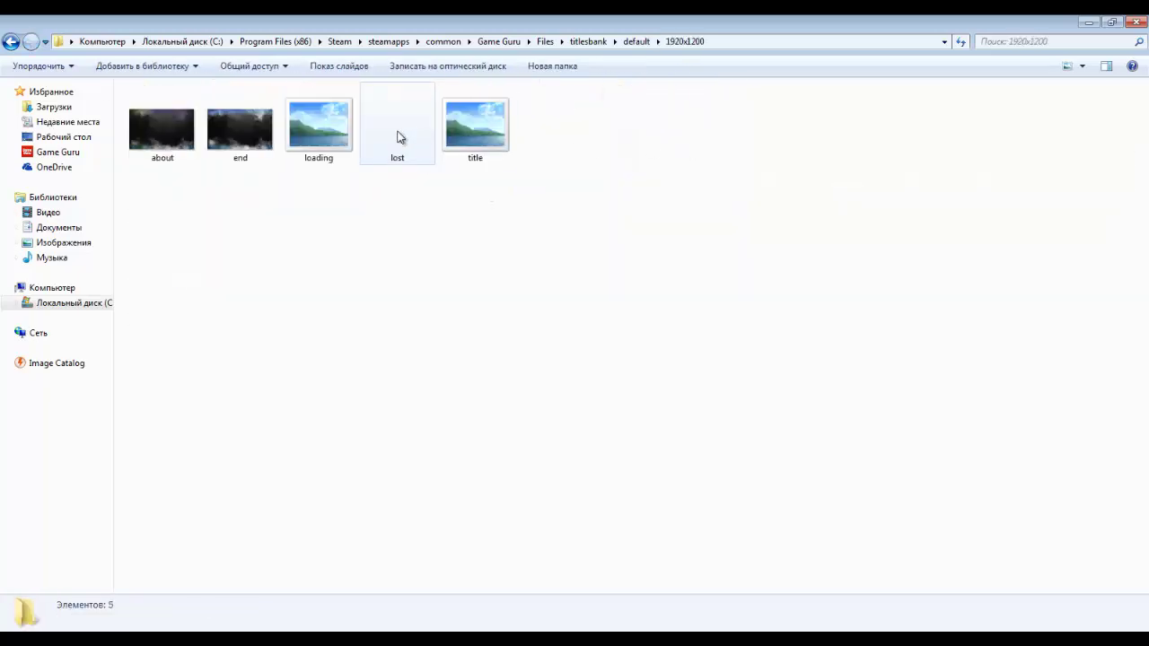
Step: View the 1920x1200 background images starting from lost, close the viewer and return to the default folder
{"action": "double_click", "coordinate": [410, 144]}
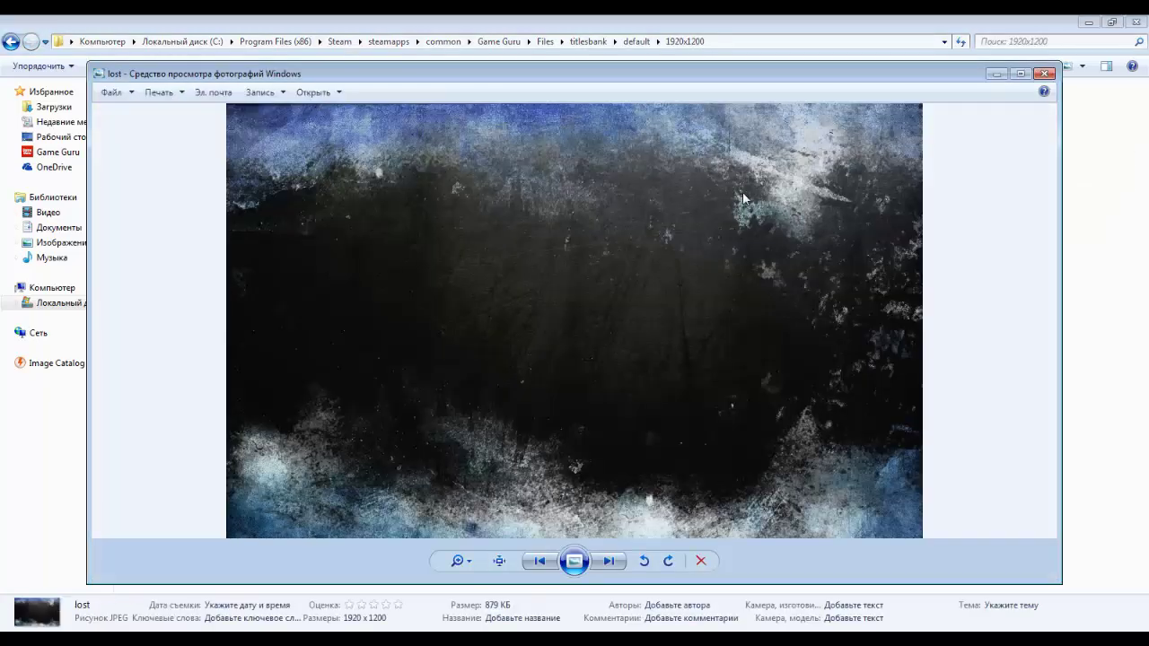
{"action": "key", "text": "Right"}
{"action": "key", "text": "Right"}
{"action": "key", "text": "Right"}
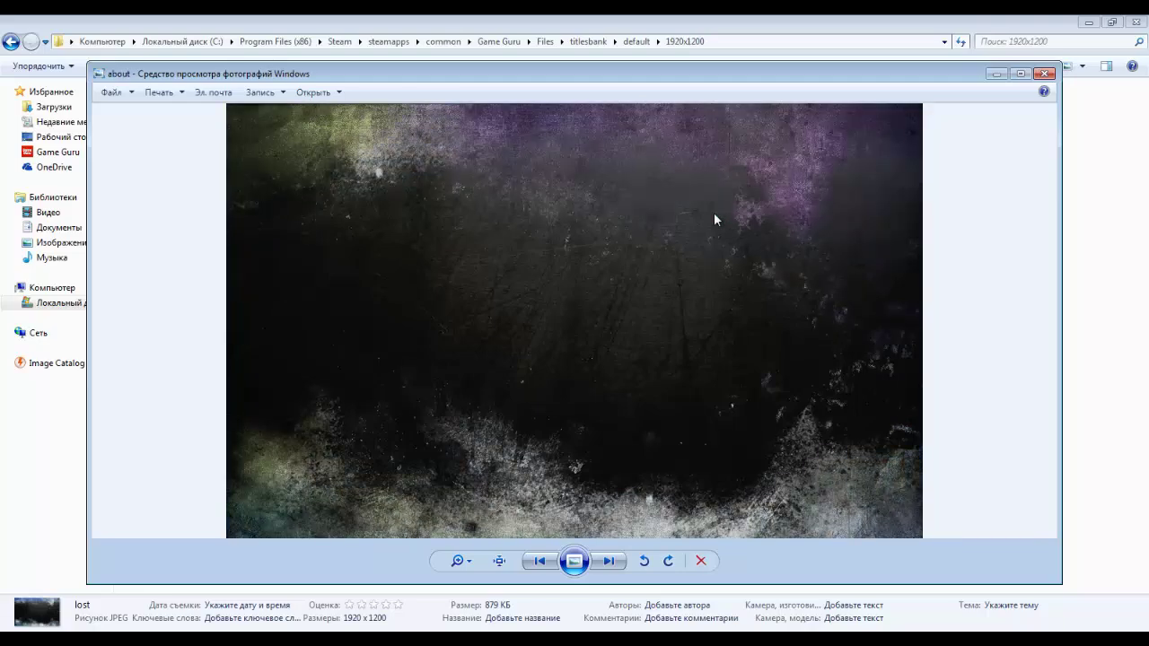
{"action": "left_click", "coordinate": [1044, 74]}
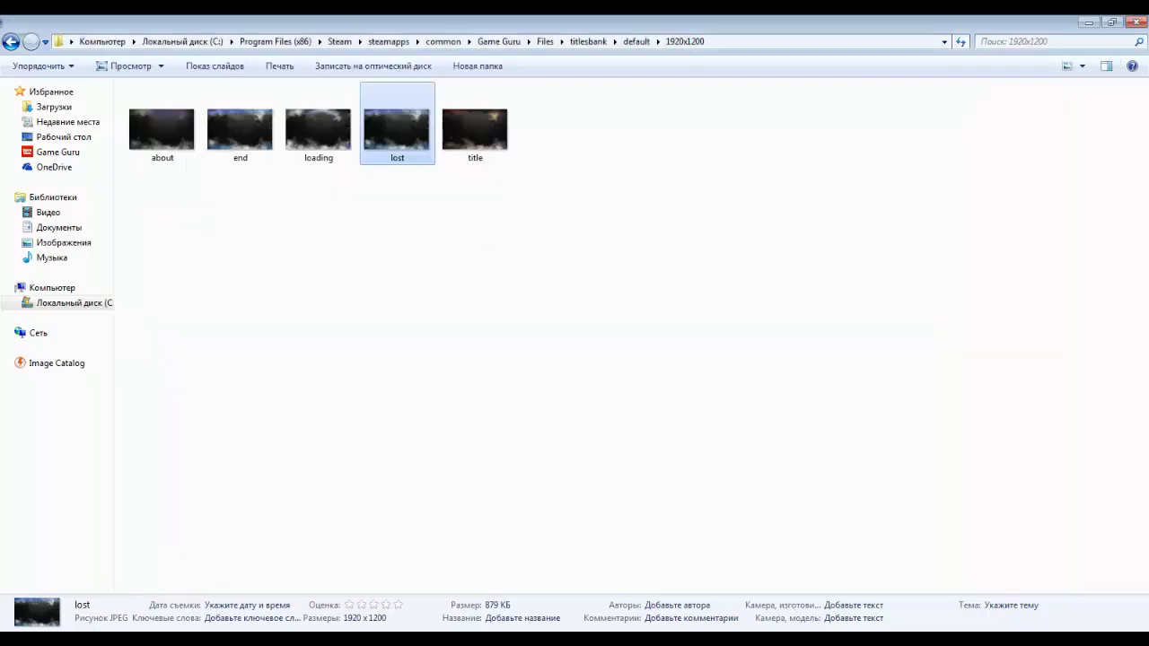
{"action": "left_click", "coordinate": [9, 41]}
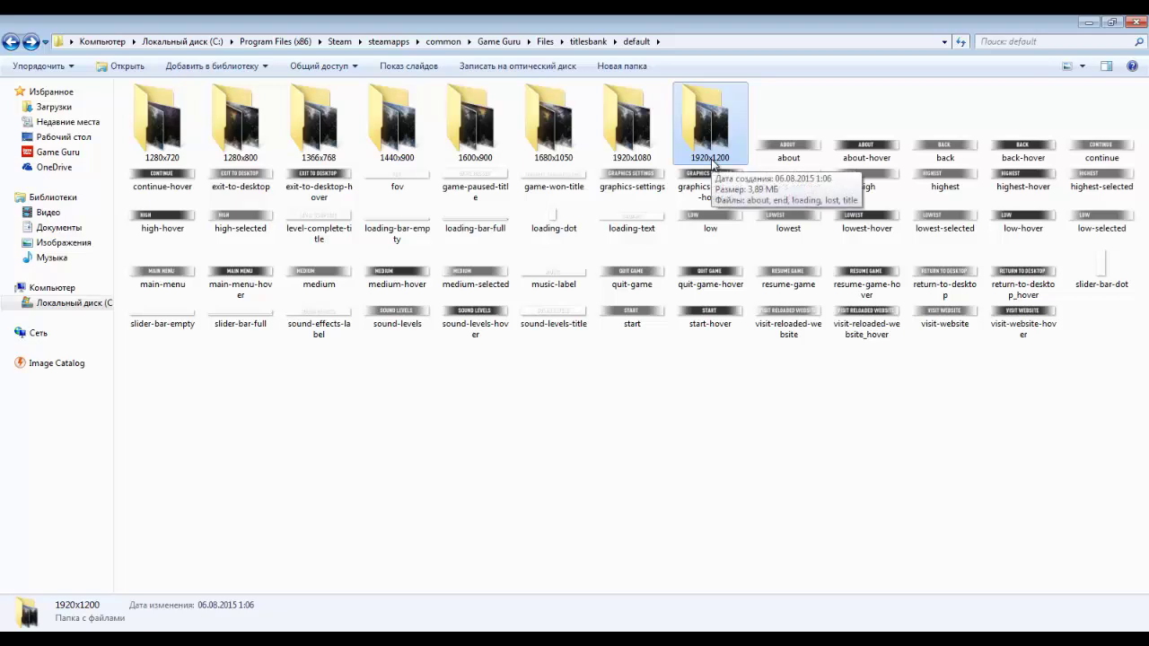
{"action": "left_click", "coordinate": [439, 391]}
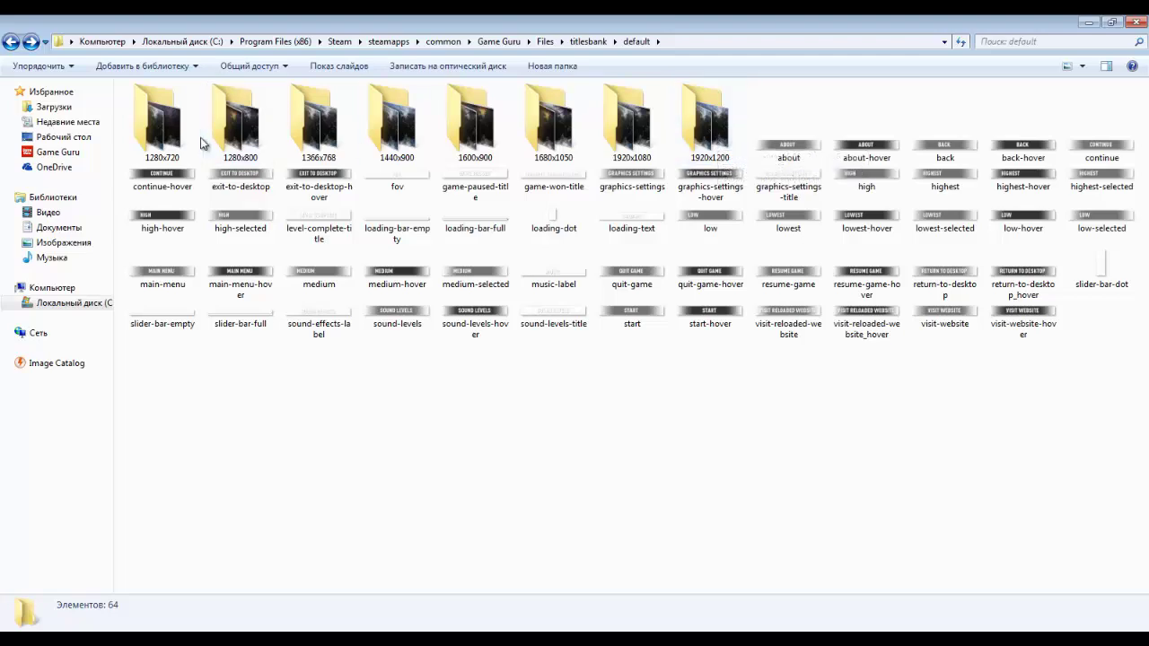
Step: Check the image files in the 1280x720 subfolder again and go back to the default folder
{"action": "left_click", "coordinate": [170, 146]}
{"action": "double_click", "coordinate": [170, 145]}
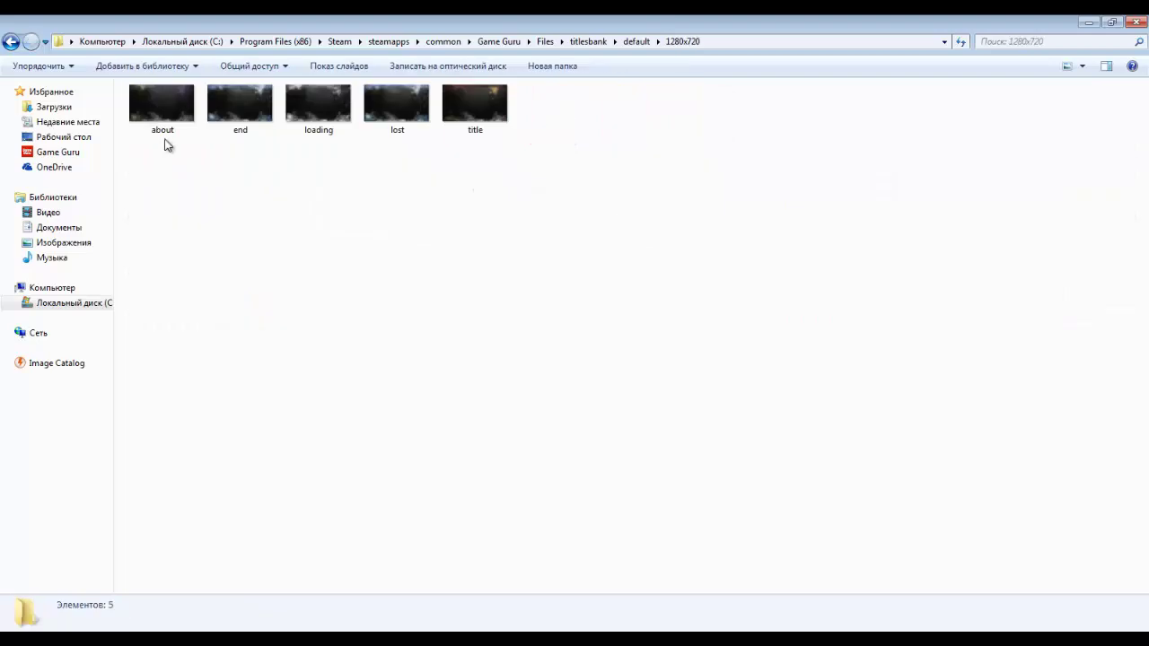
{"action": "left_click", "coordinate": [12, 41]}
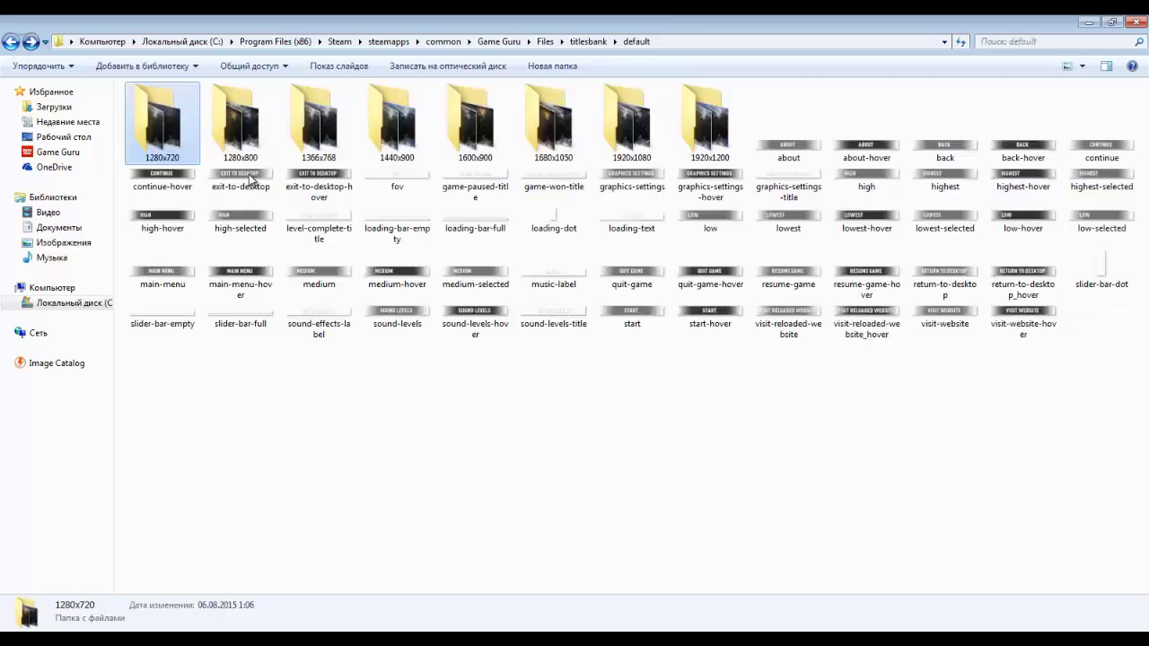
{"action": "left_click", "coordinate": [604, 438]}
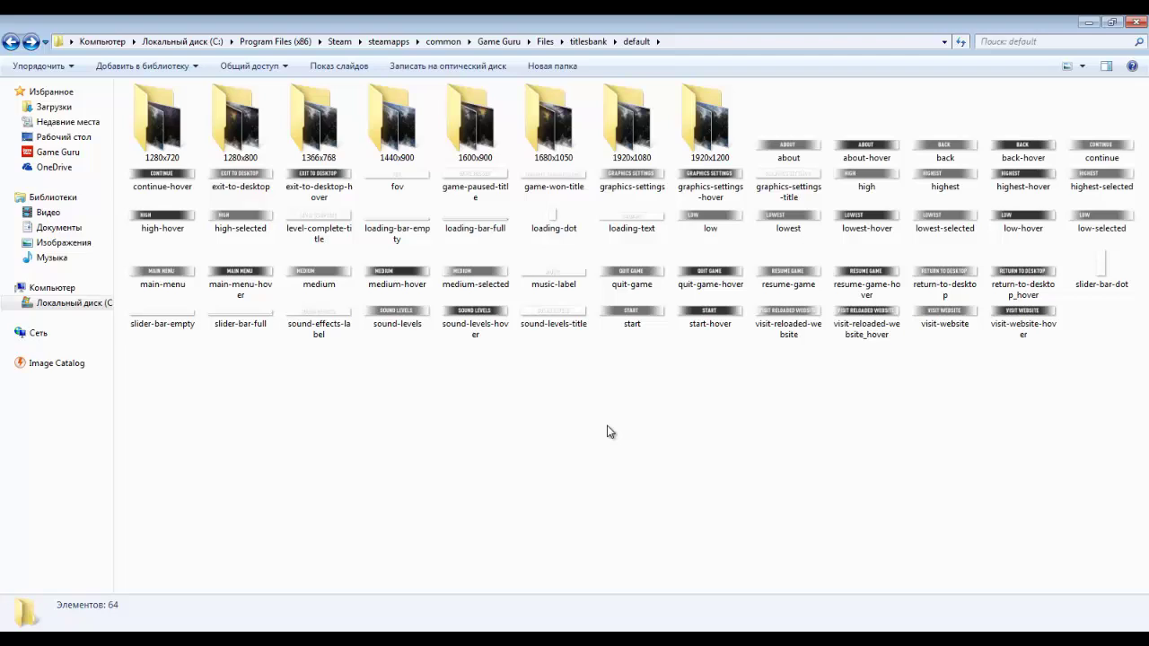
Step: Go back to titlesbank and open the theescape folder's 1280x720 subfolder
{"action": "left_click", "coordinate": [11, 41]}
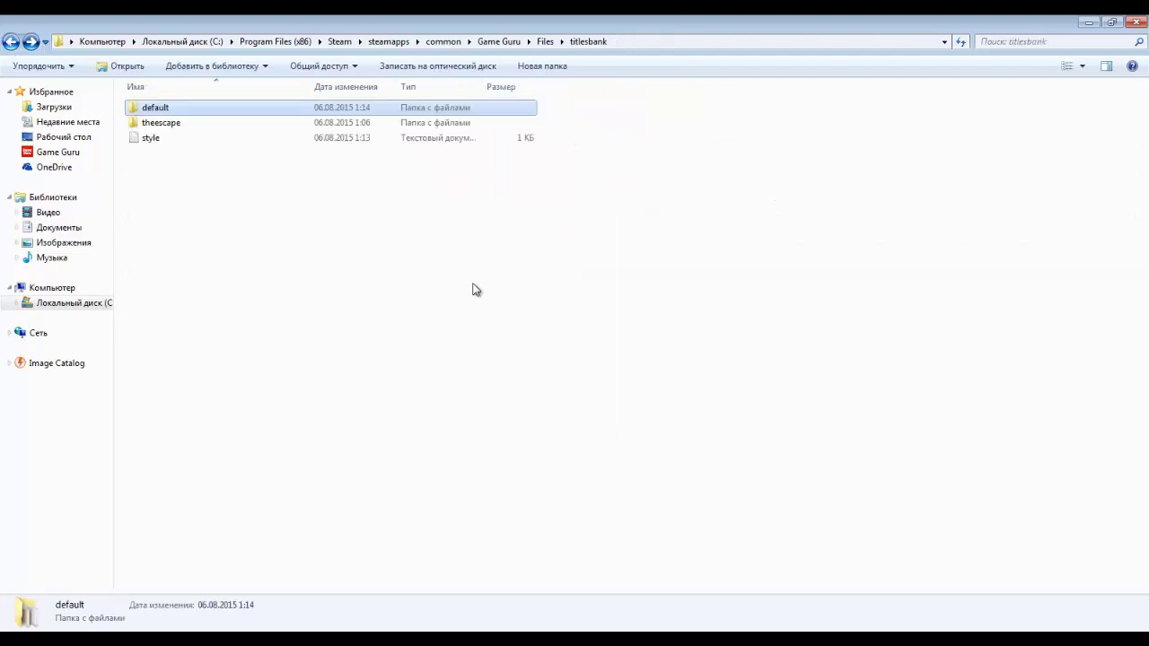
{"action": "double_click", "coordinate": [184, 125]}
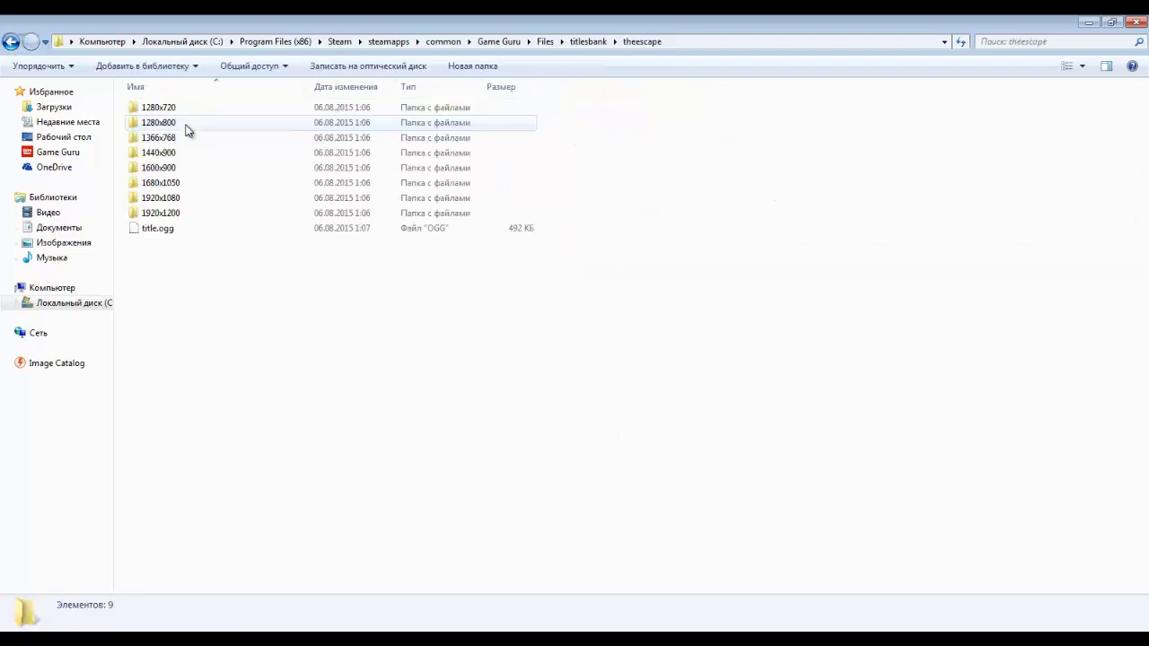
{"action": "left_click", "coordinate": [173, 121]}
{"action": "double_click", "coordinate": [171, 110]}
{"action": "left_click", "coordinate": [172, 135]}
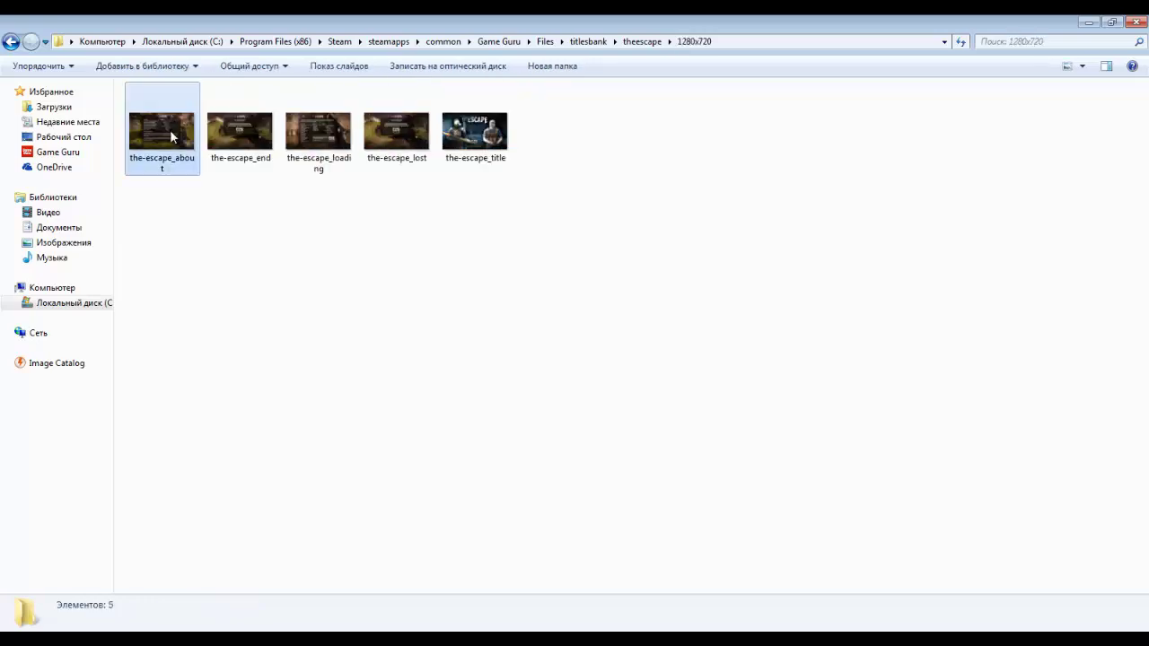
Step: View the 1280x720 background images from the-escape_about through the-escape_title, close the viewer and return to the theescape folder
{"action": "double_click", "coordinate": [172, 134]}
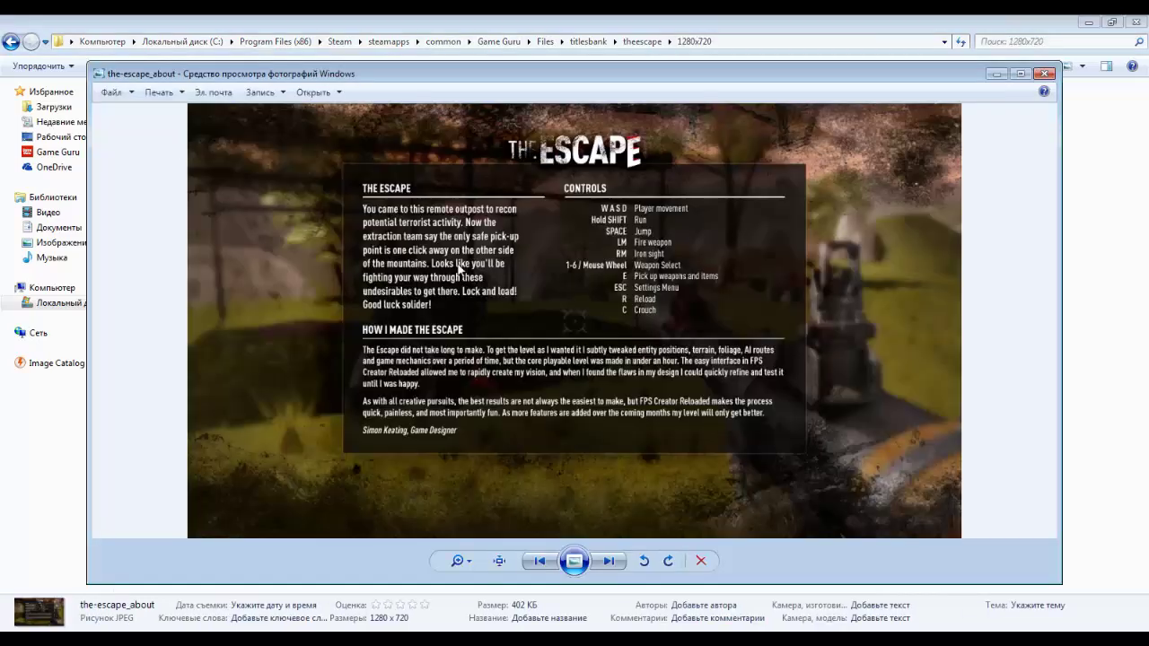
{"action": "key", "text": "Right"}
{"action": "key", "text": "Right"}
{"action": "key", "text": "Right"}
{"action": "key", "text": "Right"}
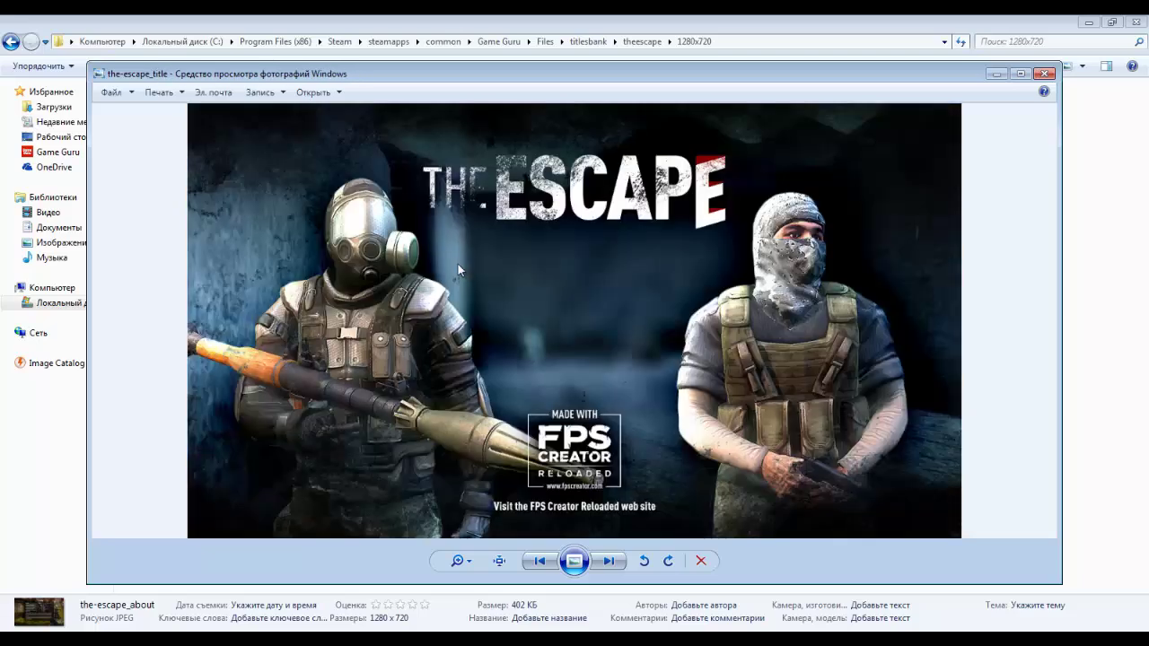
{"action": "key", "text": "Right"}
{"action": "key", "text": "Left"}
{"action": "key", "text": "Left"}
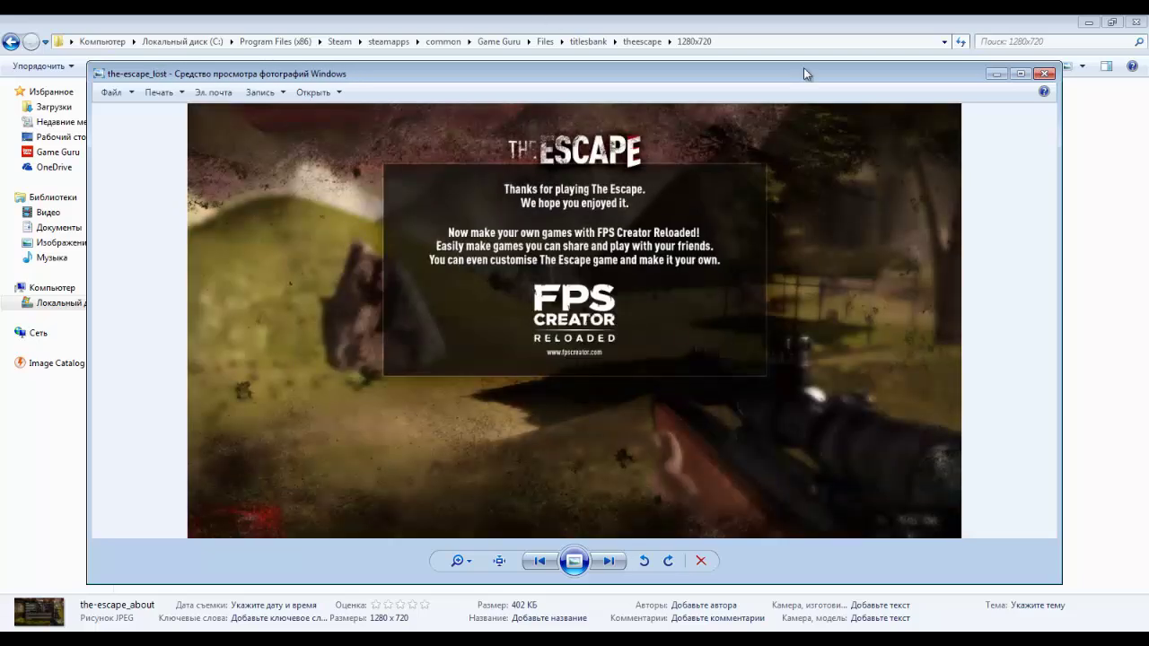
{"action": "left_click", "coordinate": [1044, 72]}
{"action": "left_click", "coordinate": [10, 42]}
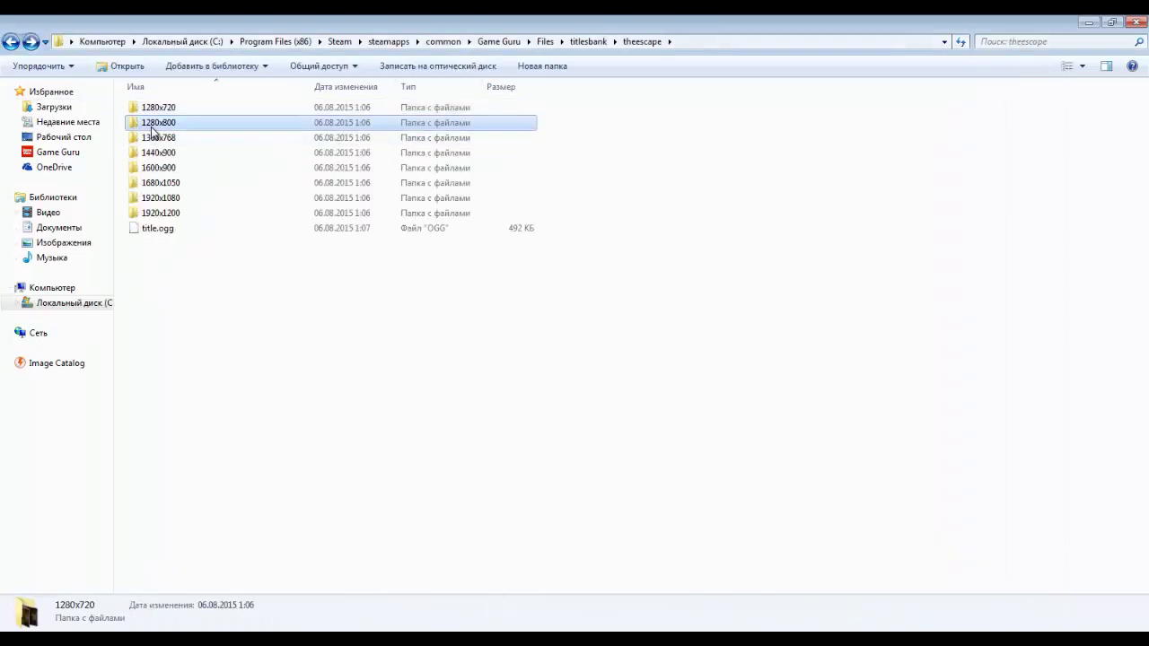
Step: Look into theescape's 1280x800 subfolder, return and select the title.ogg sound file
{"action": "double_click", "coordinate": [153, 125]}
{"action": "left_click", "coordinate": [11, 41]}
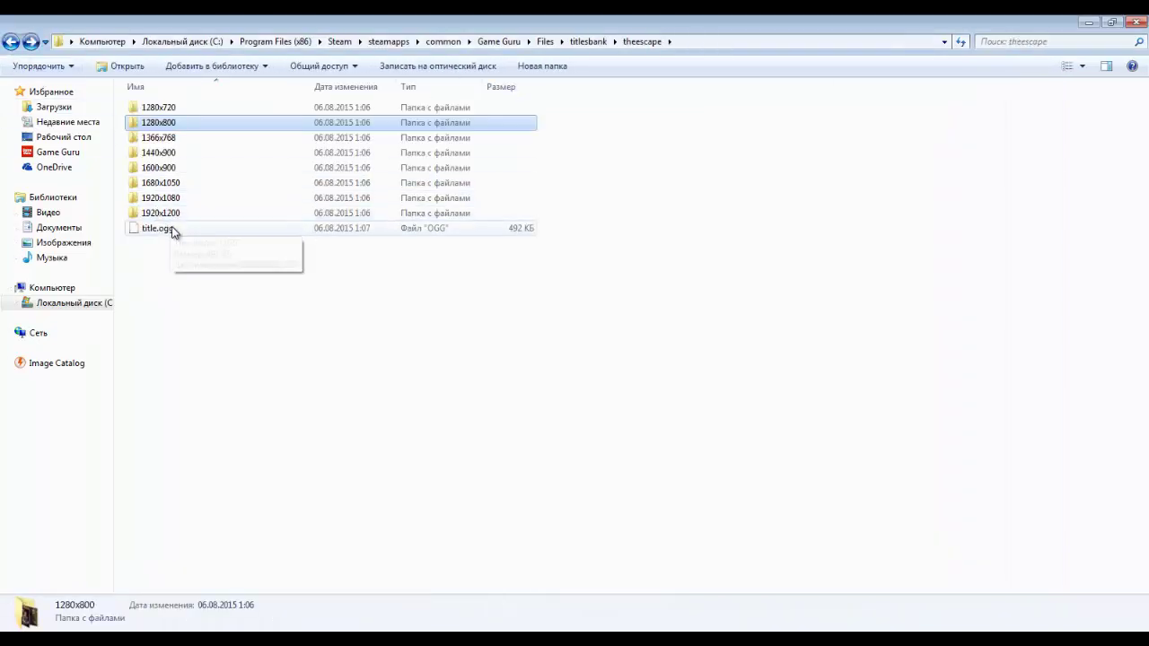
{"action": "left_click", "coordinate": [174, 230]}
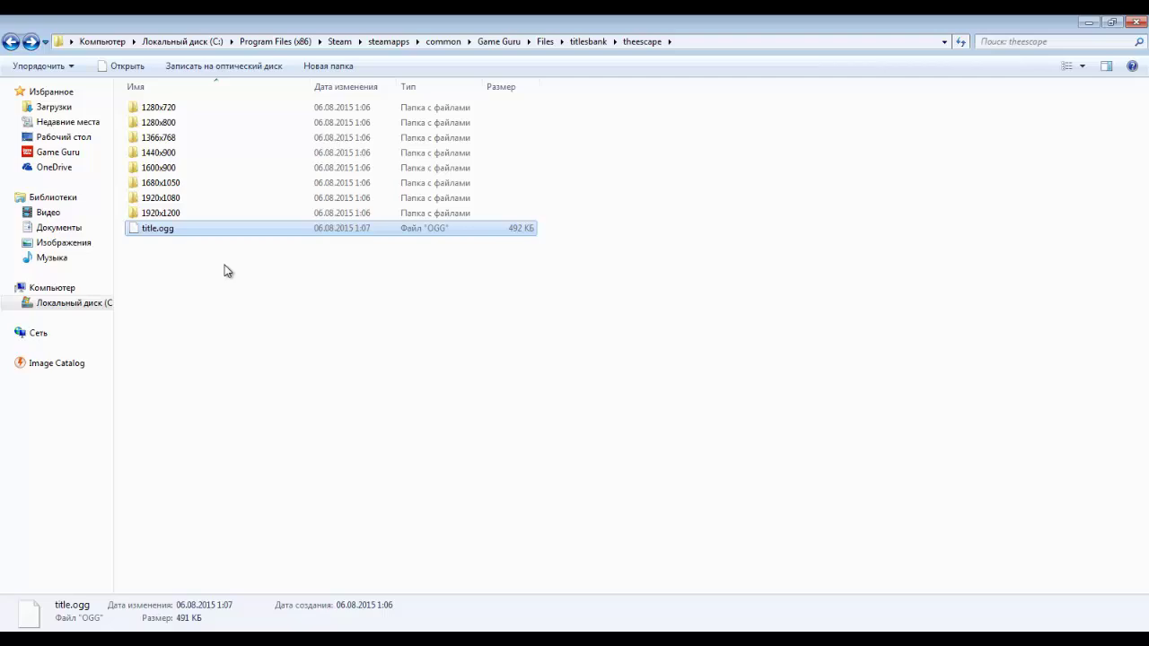
Step: Open theescape's 1920x1200 subfolder, compare its title, lost and end images in the viewer and return to theescape
{"action": "double_click", "coordinate": [171, 216]}
{"action": "left_click", "coordinate": [184, 161]}
{"action": "double_click", "coordinate": [486, 151]}
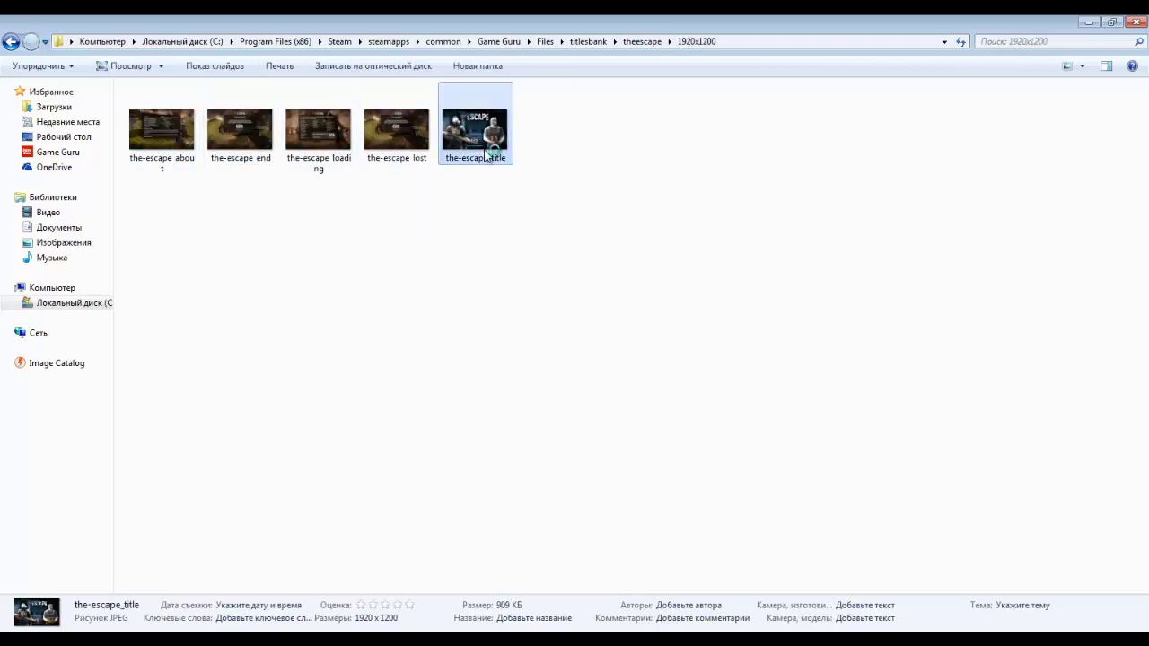
{"action": "key", "text": "Left"}
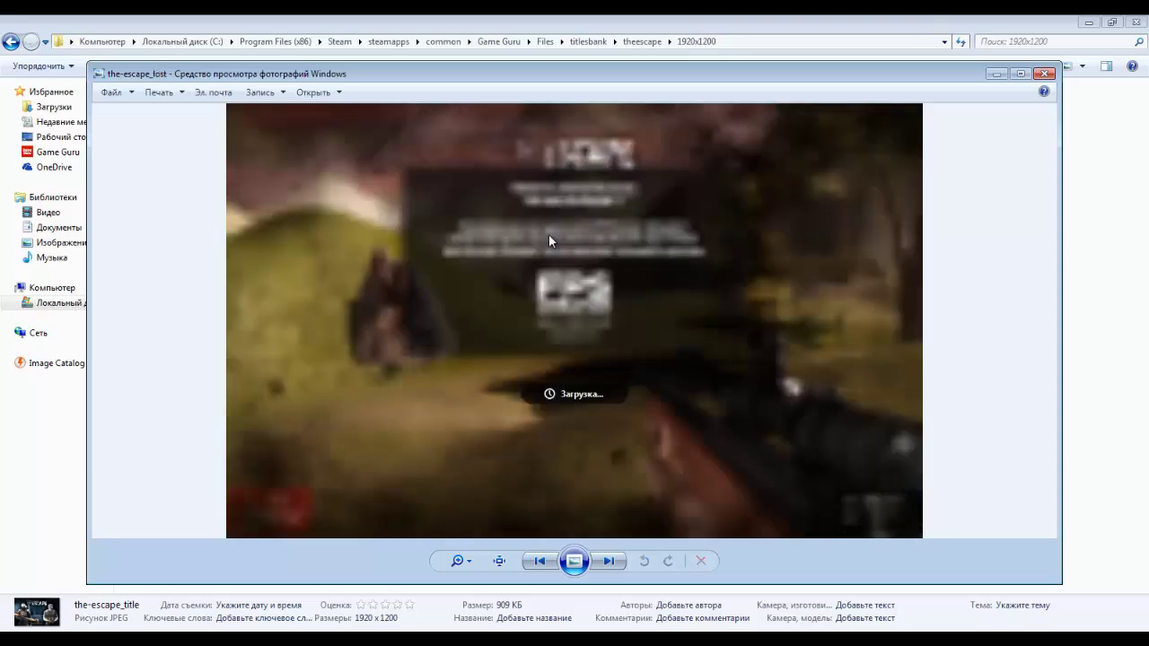
{"action": "key", "text": "Left"}
{"action": "key", "text": "Right"}
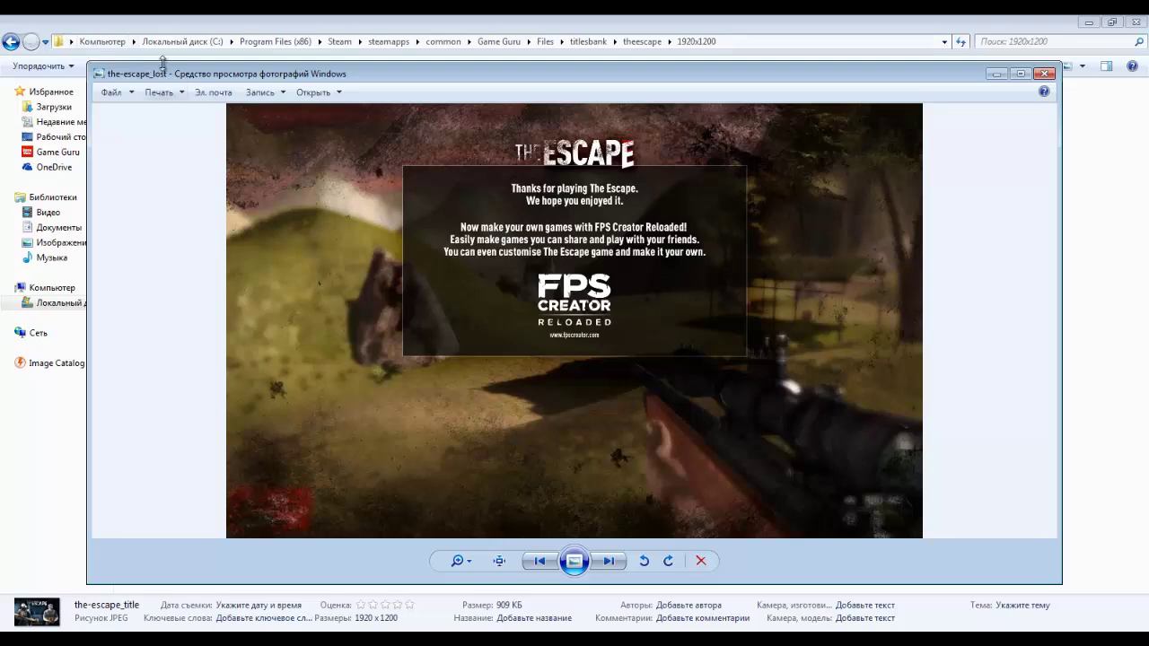
{"action": "key", "text": "Left"}
{"action": "key", "text": "Right"}
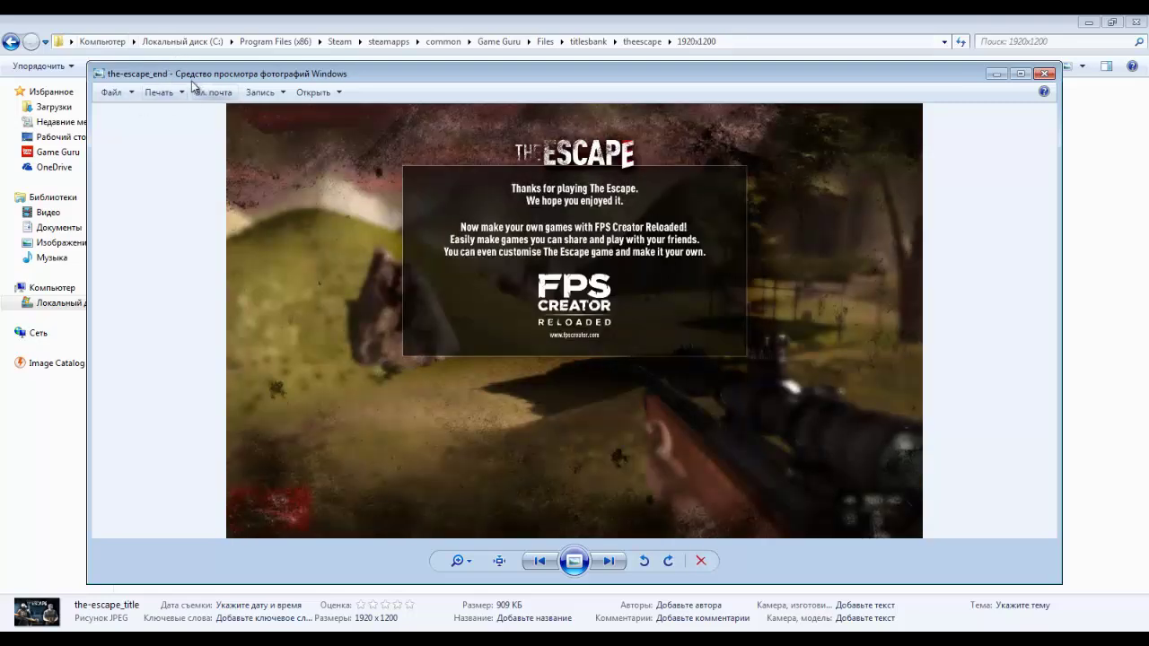
{"action": "key", "text": "Left"}
{"action": "key", "text": "Left"}
{"action": "left_click", "coordinate": [1043, 74]}
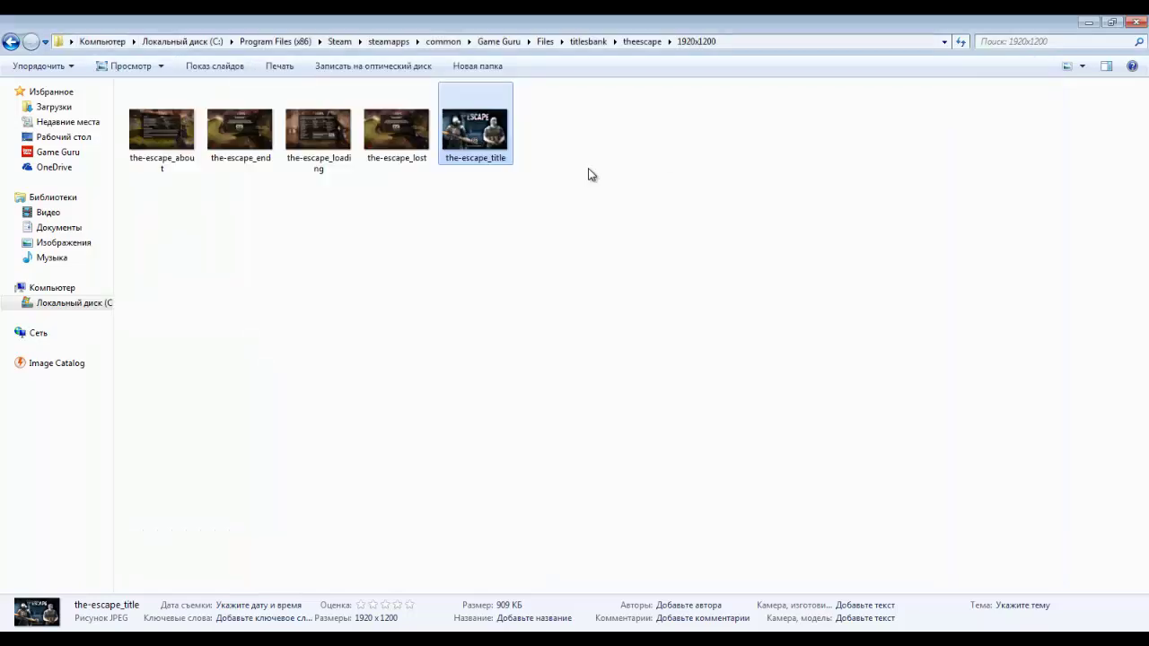
{"action": "left_click", "coordinate": [9, 43]}
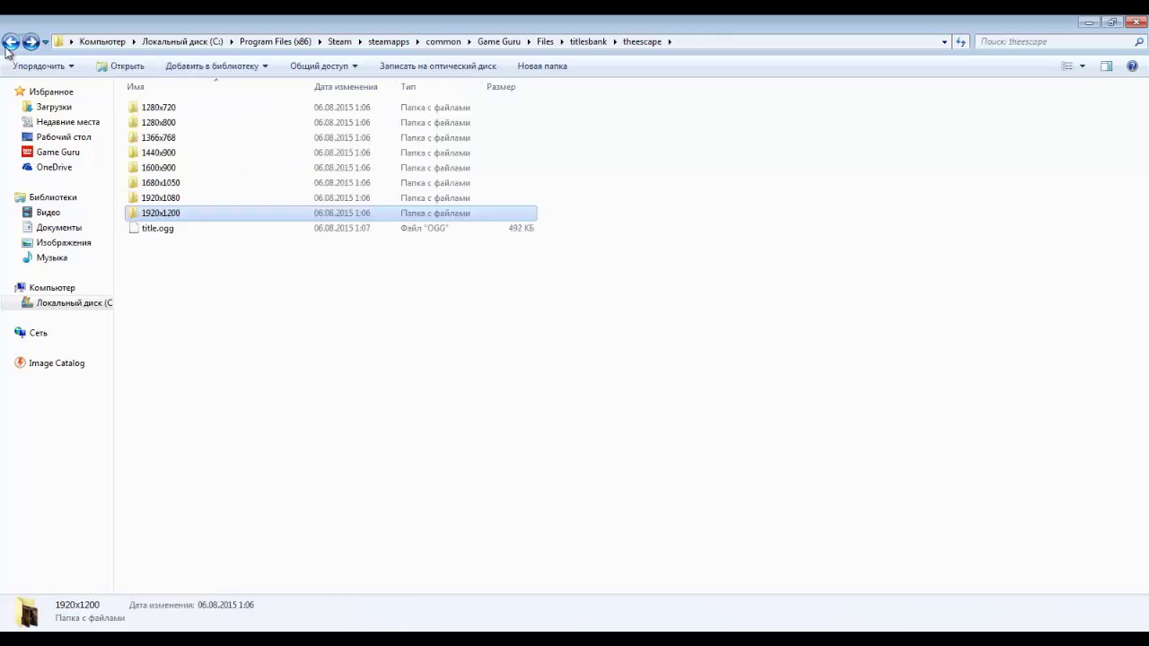
Step: Return to titlesbank, open the style text file to read which title style it names, and close it
{"action": "left_click", "coordinate": [9, 43]}
{"action": "left_click", "coordinate": [179, 164]}
{"action": "double_click", "coordinate": [165, 142]}
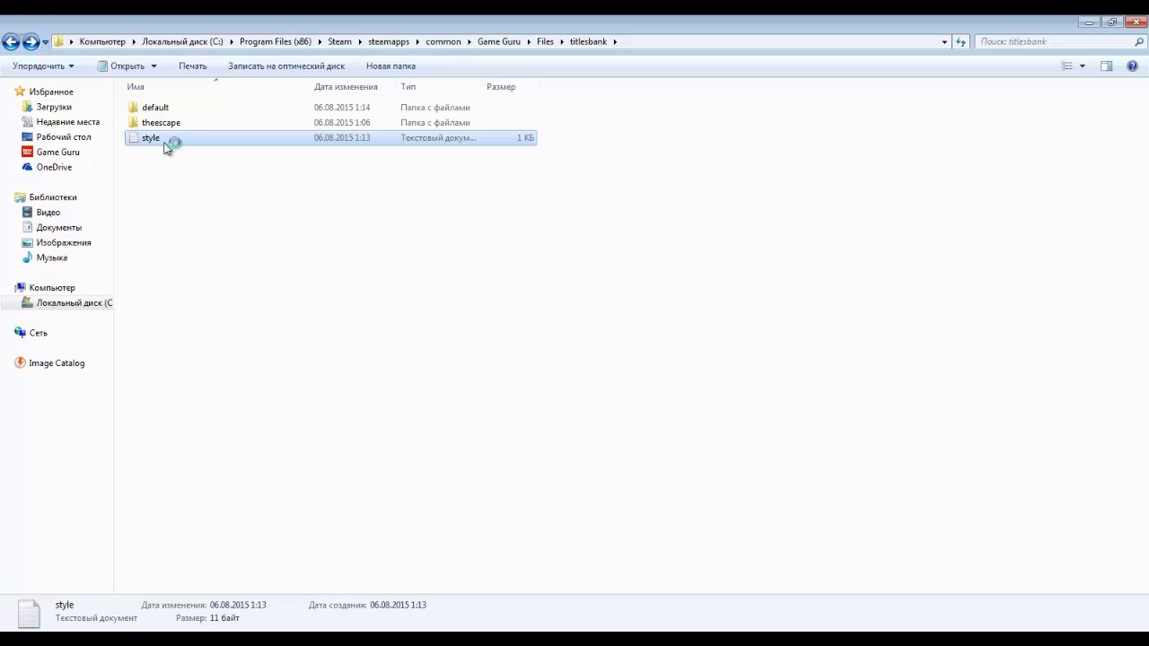
{"action": "double_click", "coordinate": [151, 138]}
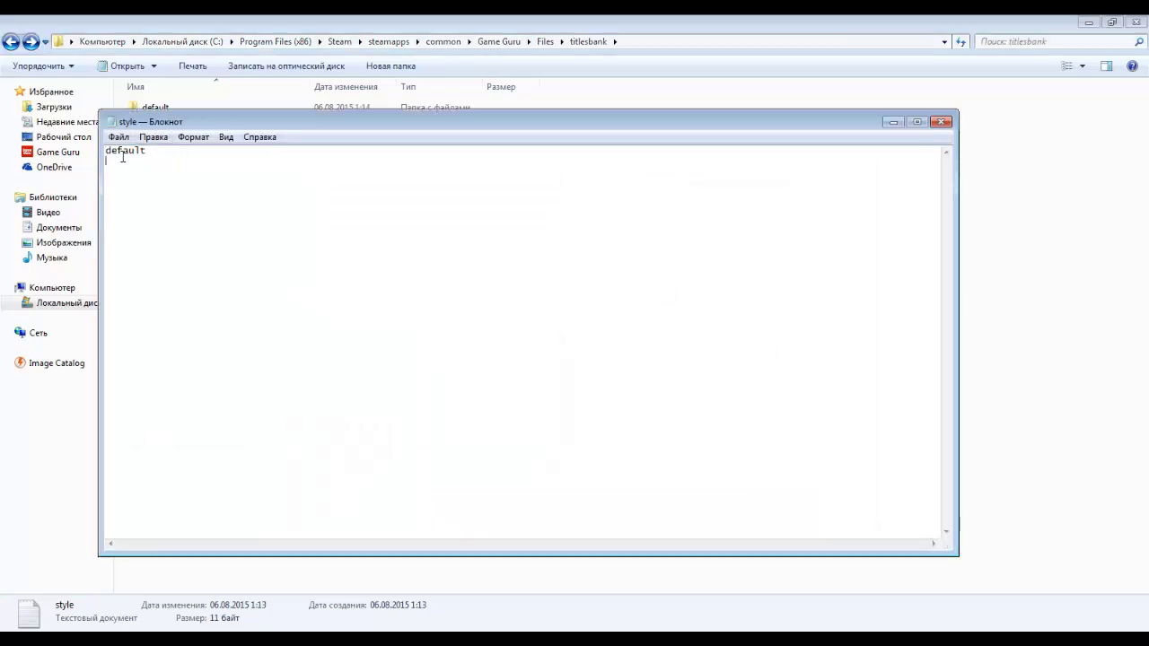
{"action": "left_click_drag", "start_coordinate": [206, 123], "coordinate": [346, 142]}
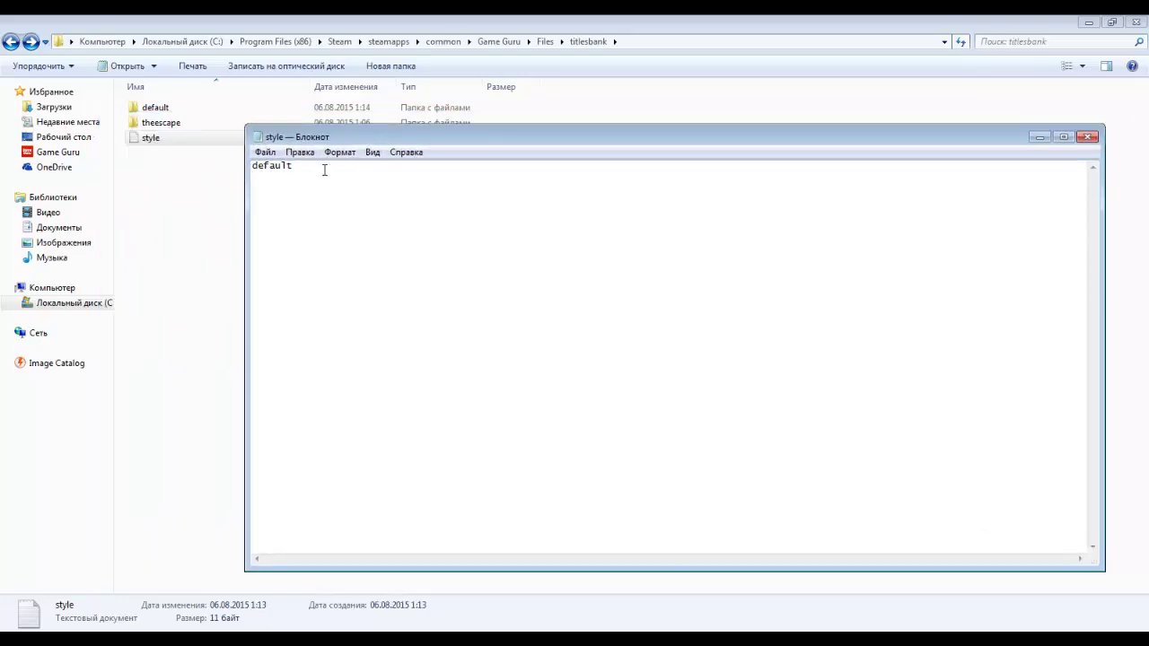
{"action": "left_click", "coordinate": [179, 138]}
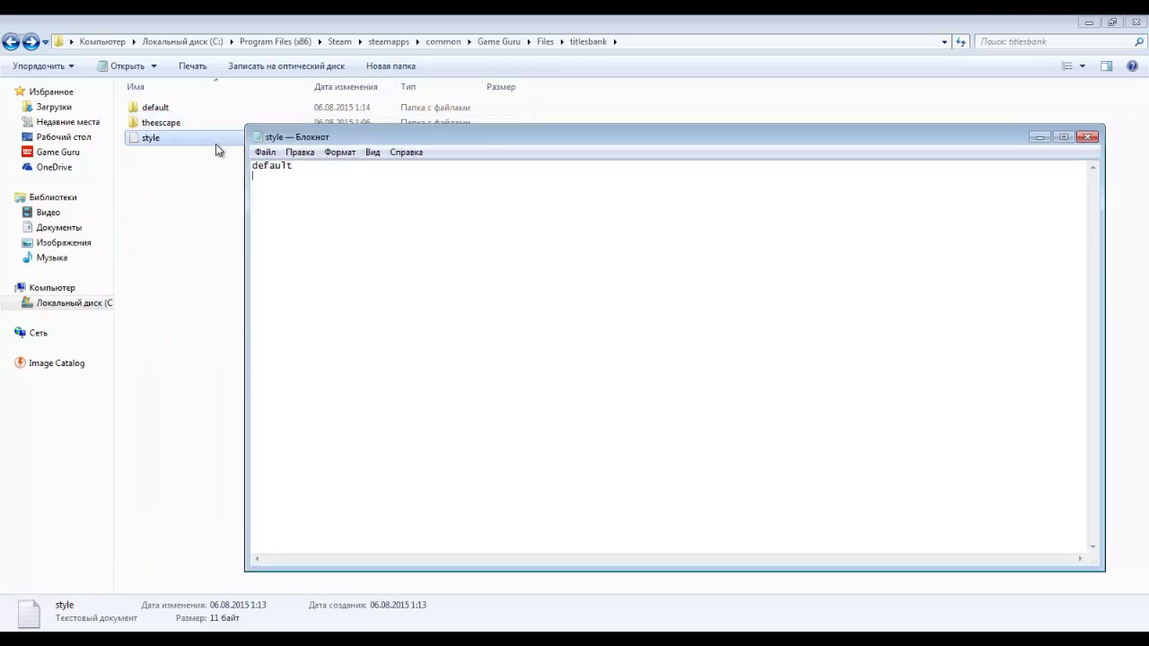
{"action": "left_click", "coordinate": [1088, 137]}
{"action": "left_click", "coordinate": [166, 122]}
{"action": "left_click", "coordinate": [203, 196]}
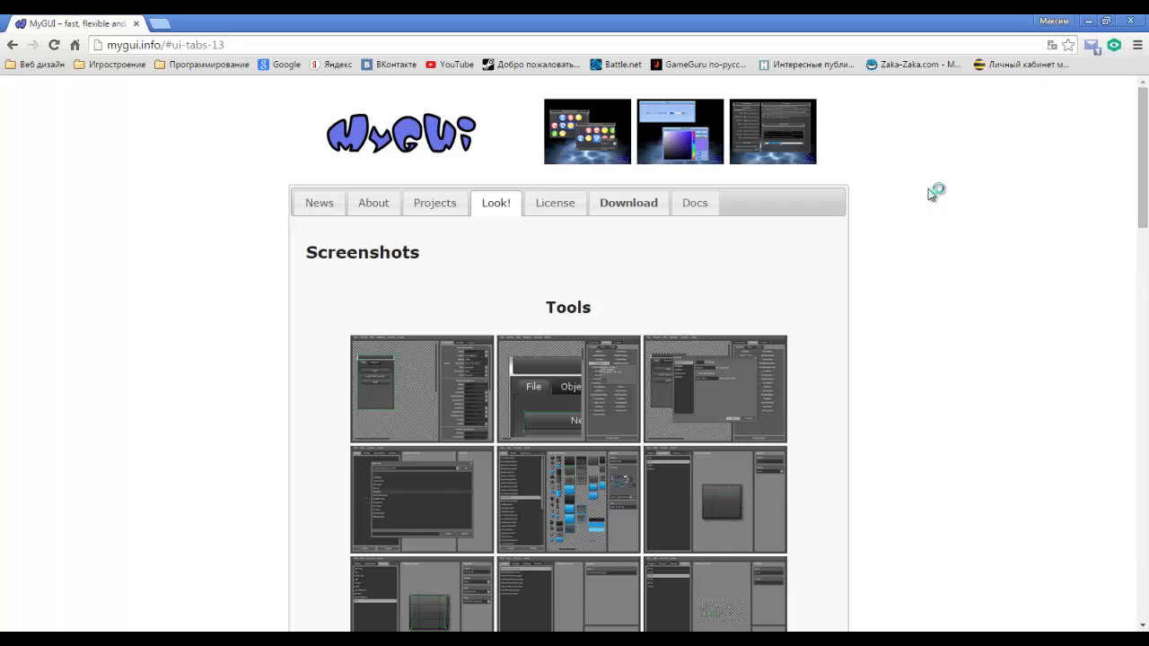
Step: Browse the Tools and Demos screenshots on the MyGUI website, view the Demo9 control panel image and return
{"action": "scroll", "coordinate": [897, 193], "scroll_direction": "down", "scroll_amount": 3}
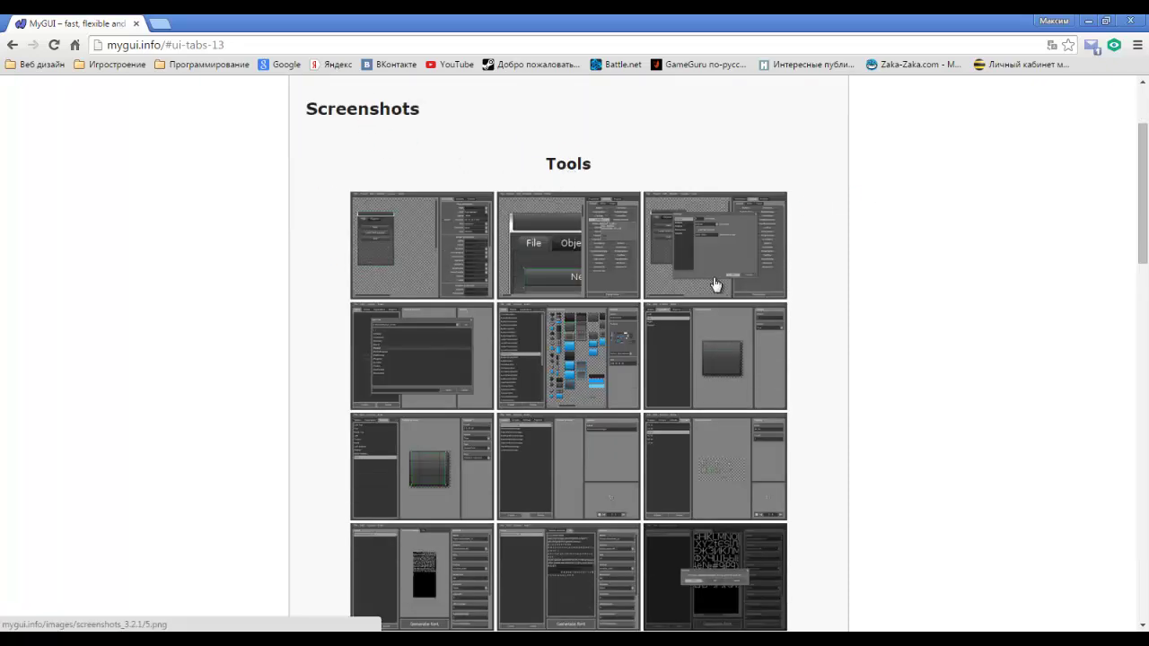
{"action": "scroll", "coordinate": [718, 218], "scroll_direction": "down", "scroll_amount": 5}
{"action": "scroll", "coordinate": [695, 220], "scroll_direction": "down", "scroll_amount": 1}
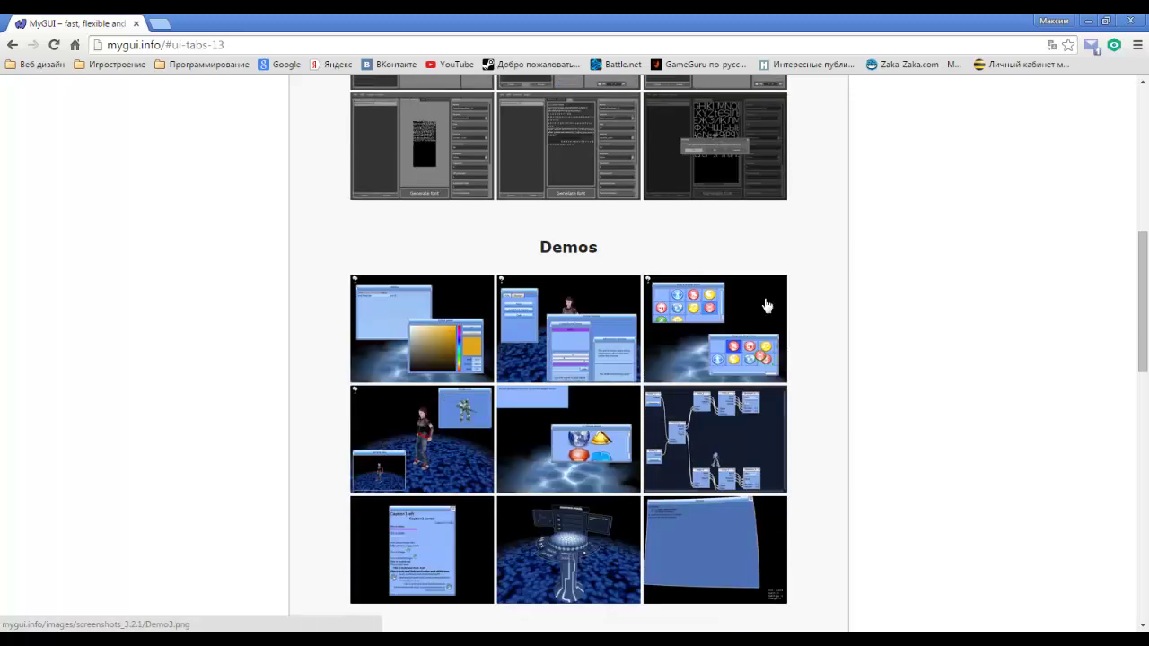
{"action": "scroll", "coordinate": [407, 331], "scroll_direction": "down", "scroll_amount": 2}
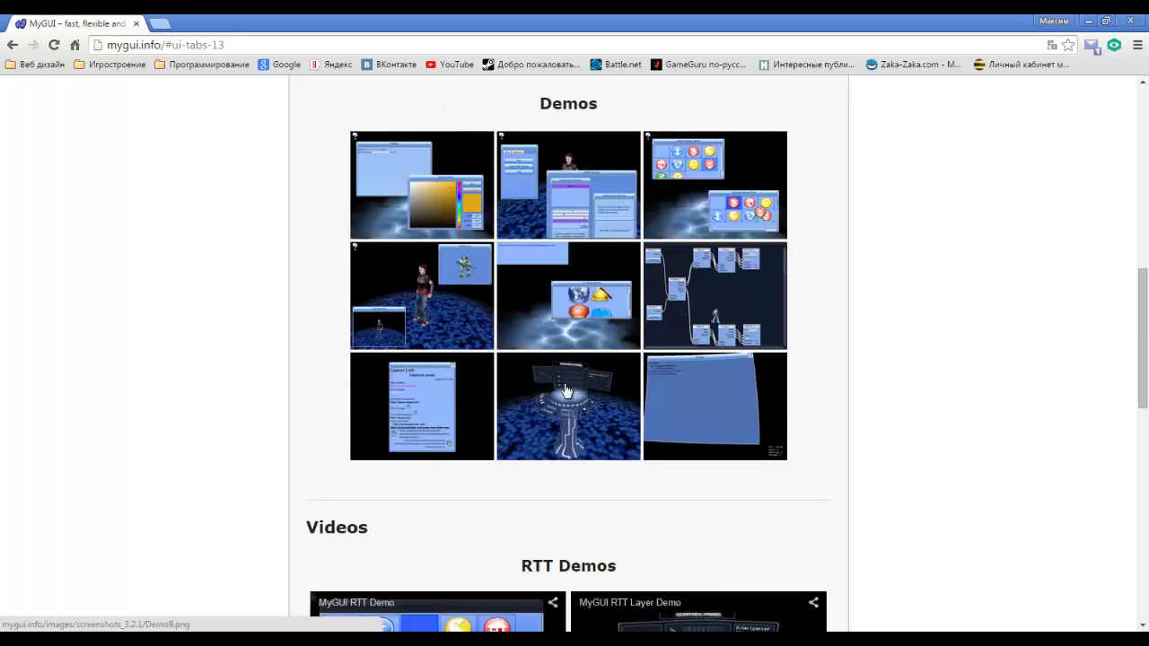
{"action": "left_click", "coordinate": [563, 388]}
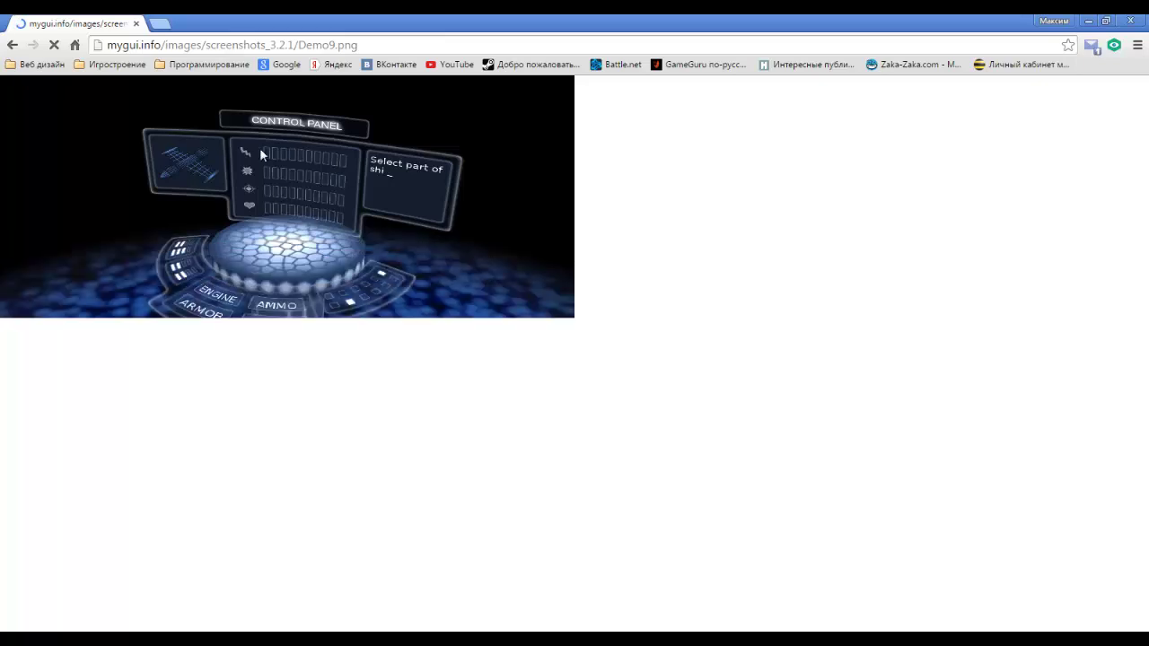
{"action": "left_click", "coordinate": [12, 45]}
Step: Look through the RTT Demos, Controllers and Mix & Render Box videos down to the page end
{"action": "scroll", "coordinate": [859, 293], "scroll_direction": "down", "scroll_amount": 10}
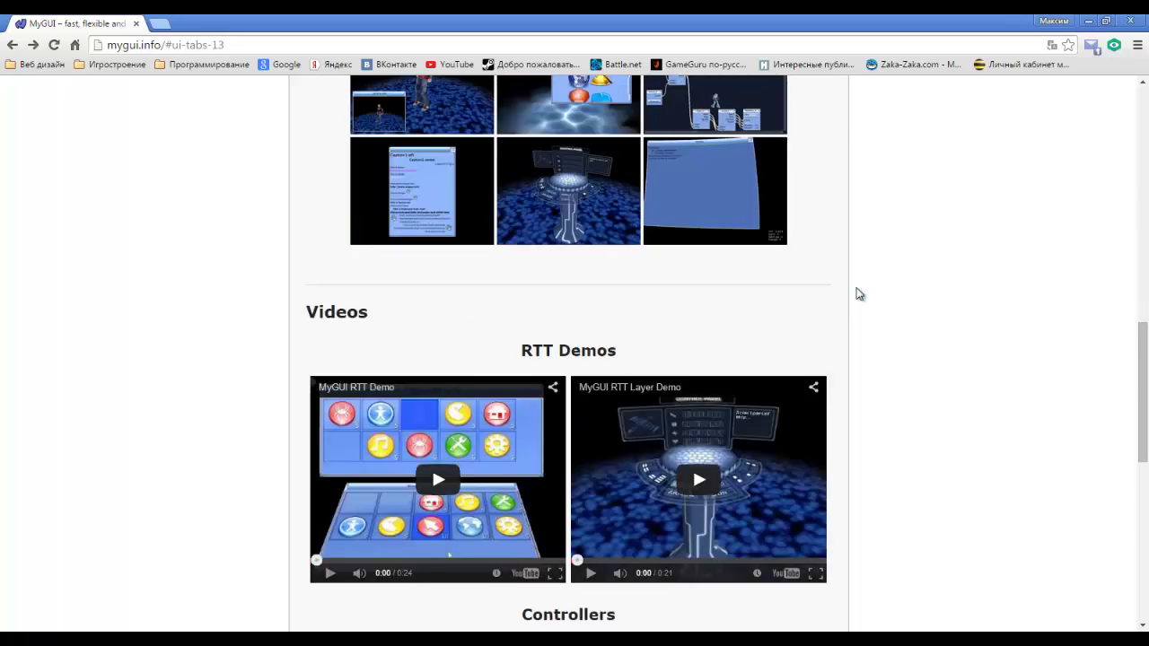
{"action": "scroll", "coordinate": [859, 293], "scroll_direction": "down", "scroll_amount": 3}
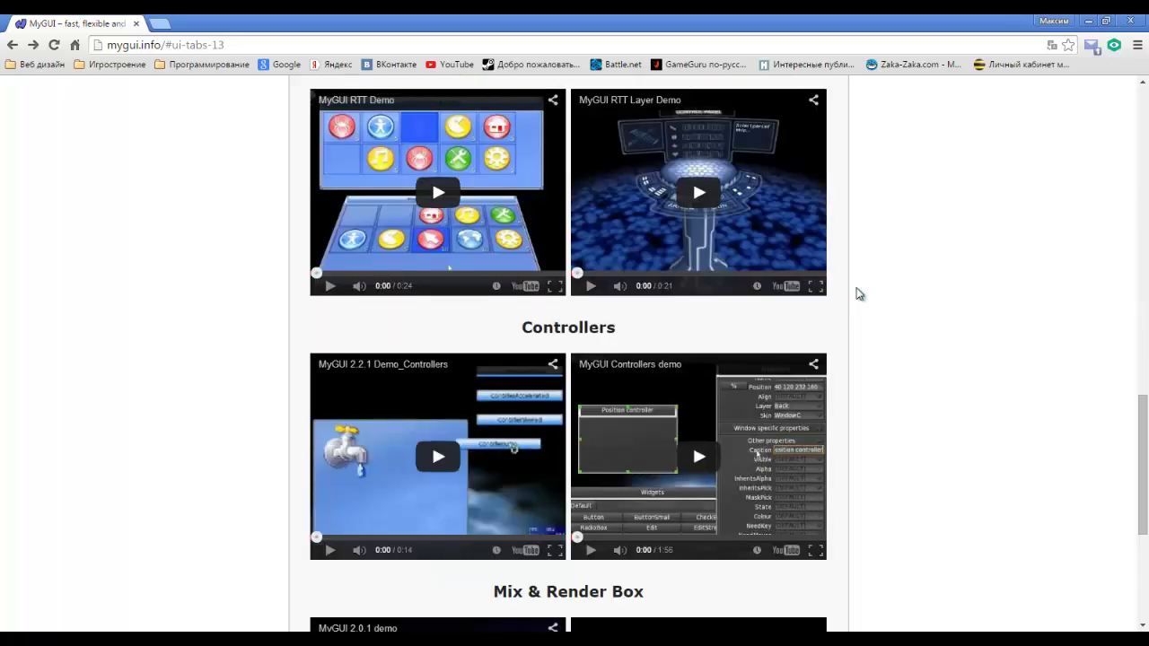
{"action": "scroll", "coordinate": [861, 294], "scroll_direction": "down", "scroll_amount": 4}
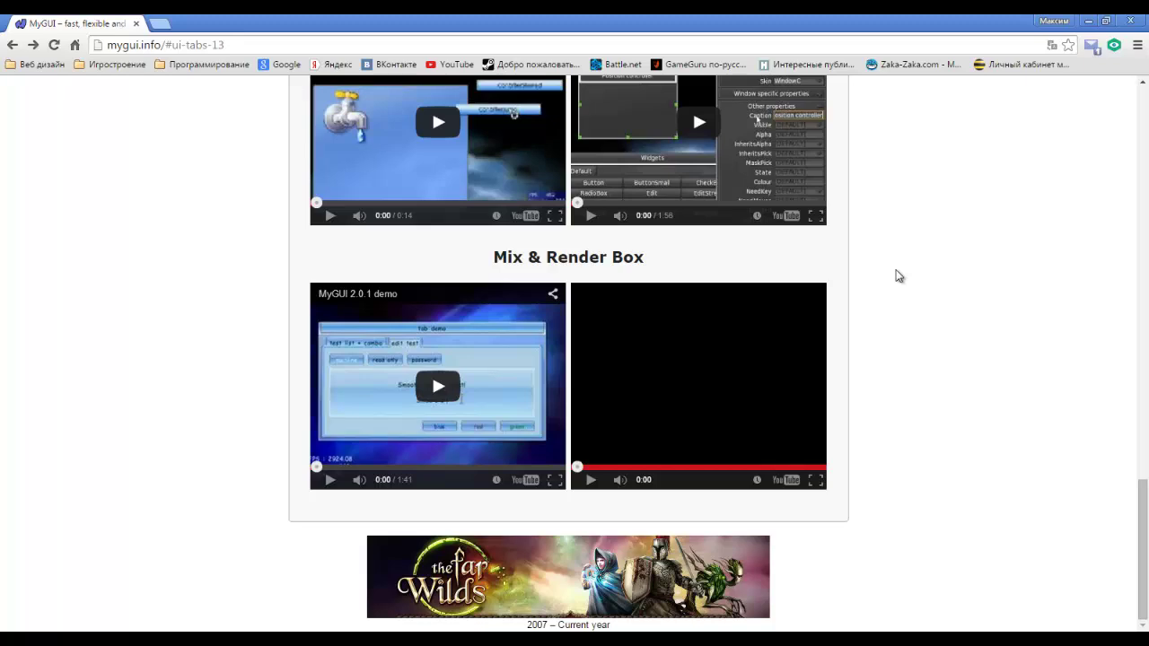
{"action": "scroll", "coordinate": [898, 275], "scroll_direction": "up", "scroll_amount": 15}
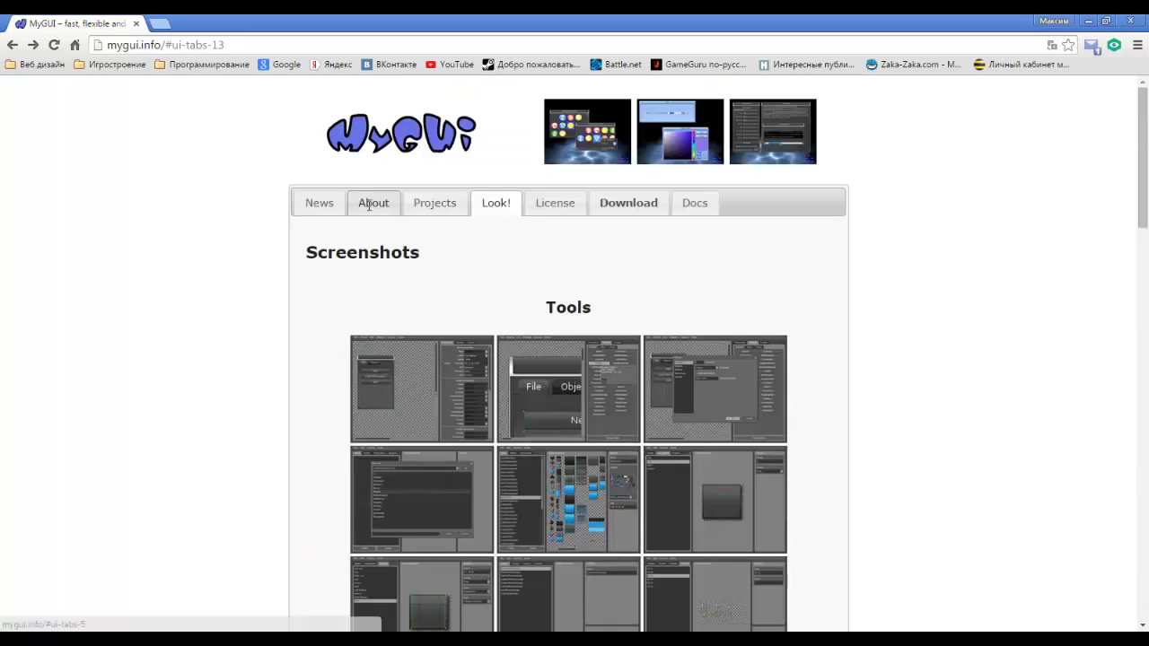
Step: Open the MyGUI website's About section and look over its description of the library
{"action": "left_click", "coordinate": [371, 205]}
{"action": "scroll", "coordinate": [384, 263], "scroll_direction": "down", "scroll_amount": 1}
{"action": "scroll", "coordinate": [384, 329], "scroll_direction": "up", "scroll_amount": 1}
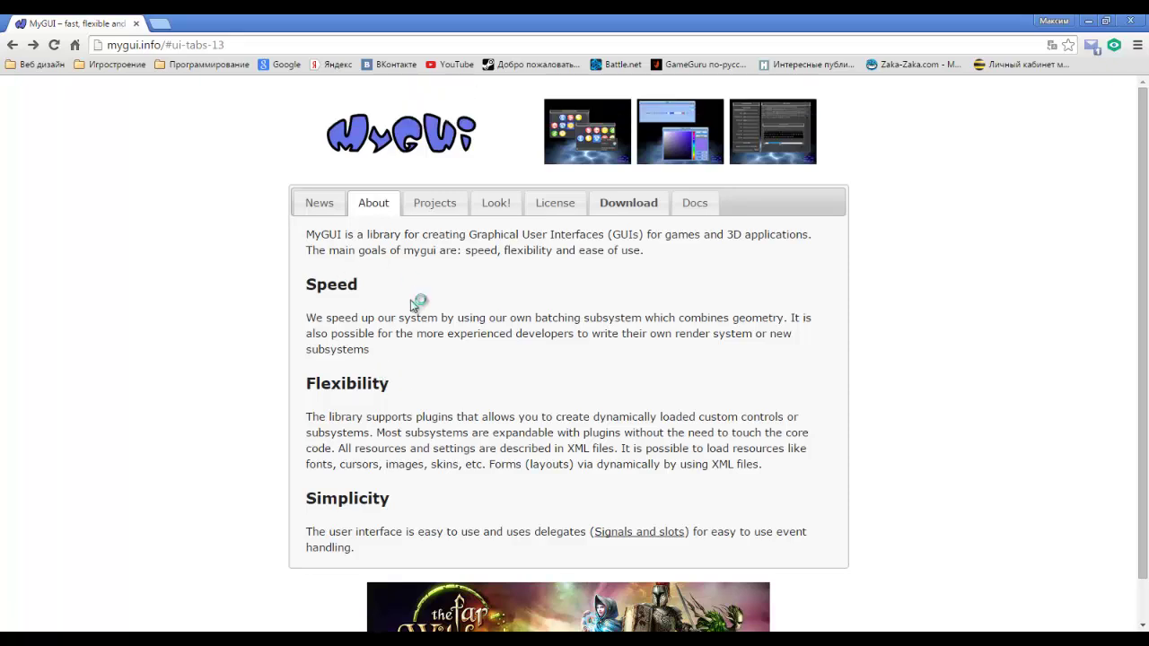
Step: Look through the MyGUI Projects list, including Zero Gear, Energy Tycoon and OpenMW, and open the Docs section
{"action": "left_click", "coordinate": [443, 208]}
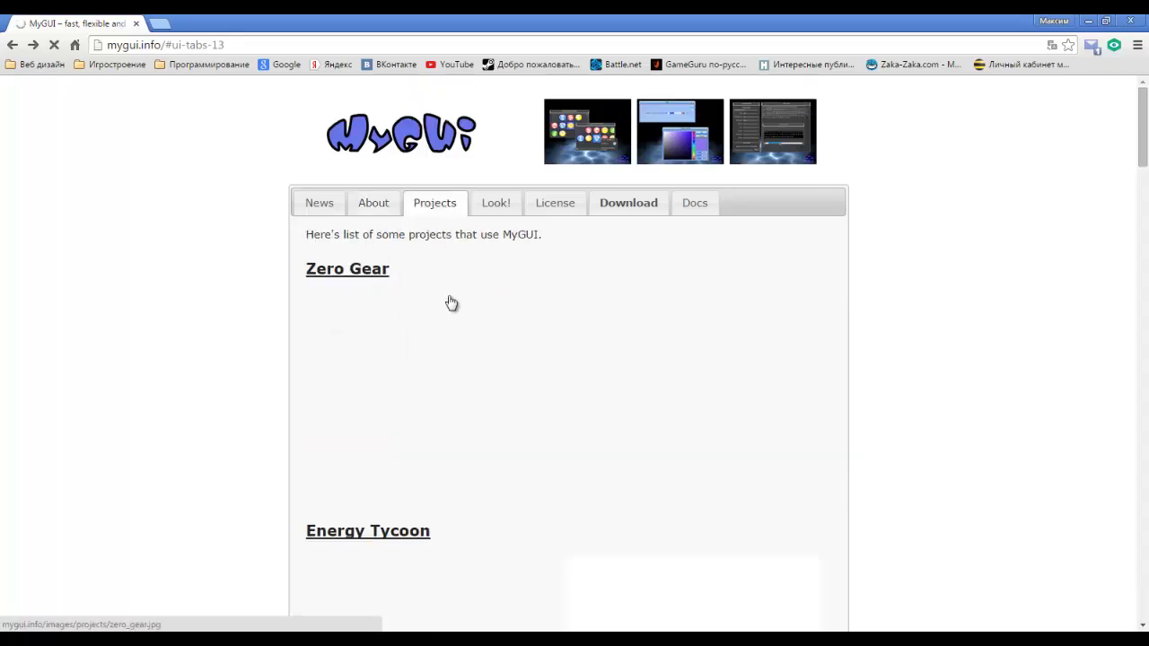
{"action": "scroll", "coordinate": [420, 364], "scroll_direction": "down", "scroll_amount": 2}
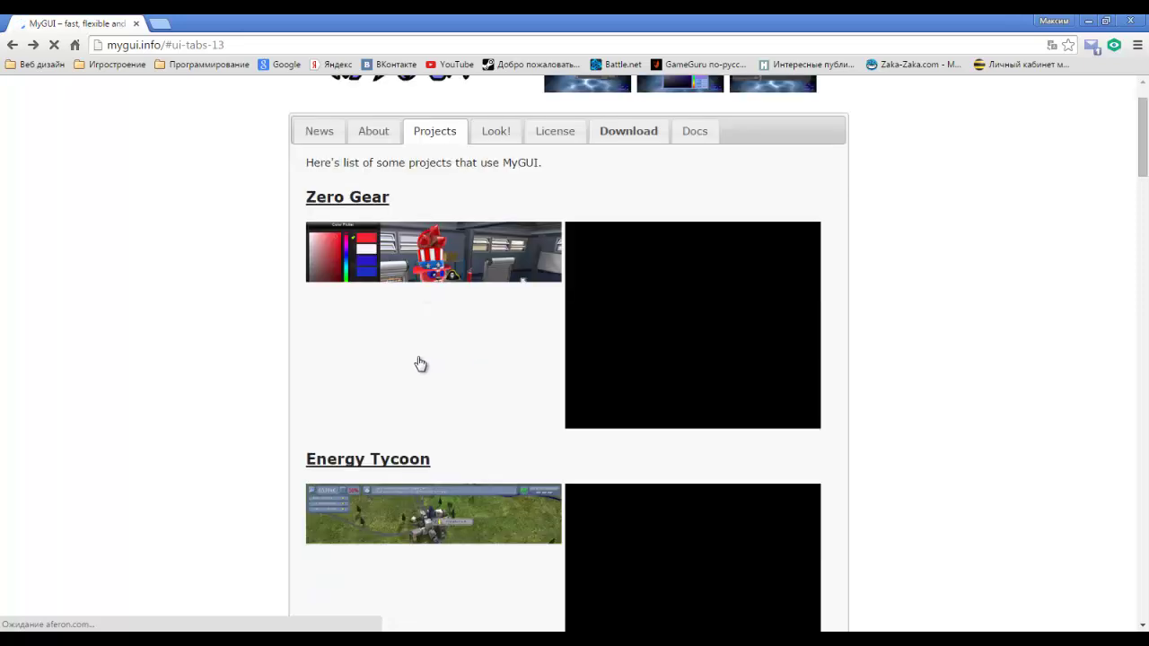
{"action": "scroll", "coordinate": [492, 538], "scroll_direction": "down", "scroll_amount": 2}
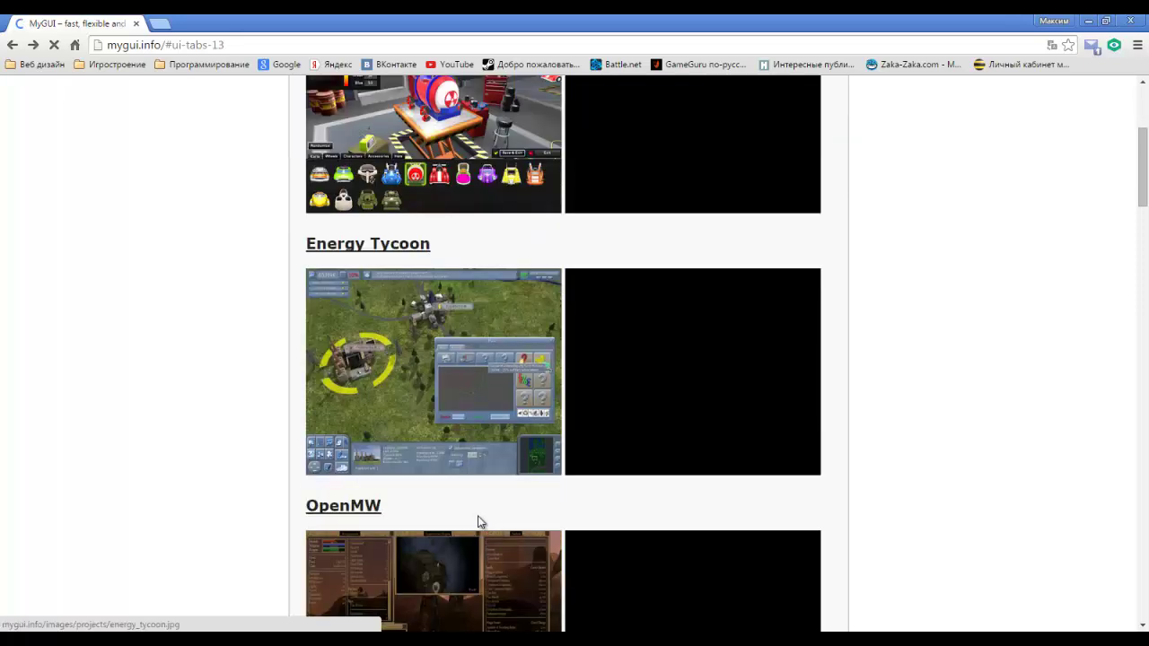
{"action": "scroll", "coordinate": [499, 482], "scroll_direction": "down", "scroll_amount": 2}
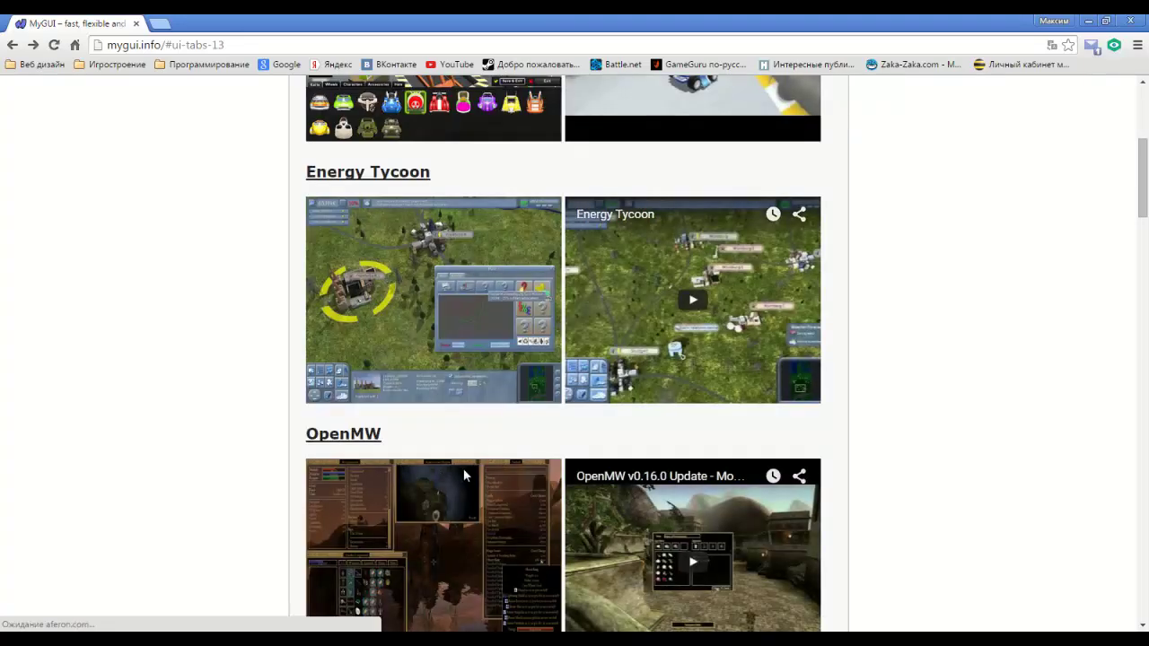
{"action": "scroll", "coordinate": [435, 446], "scroll_direction": "up", "scroll_amount": 6}
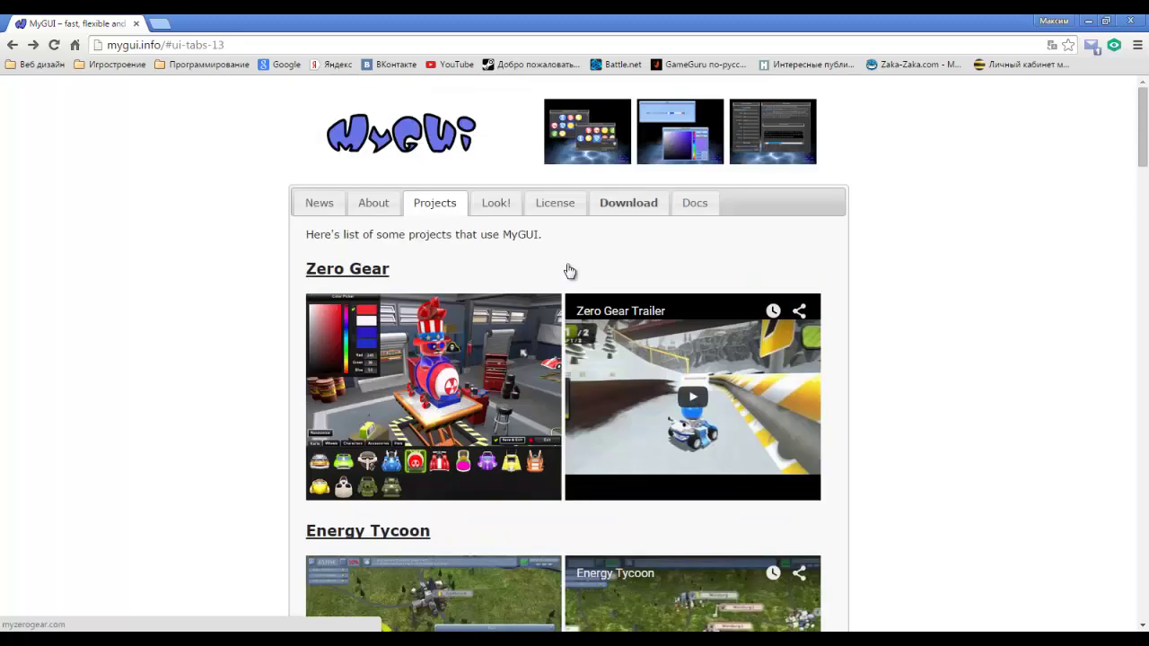
{"action": "left_click", "coordinate": [692, 205]}
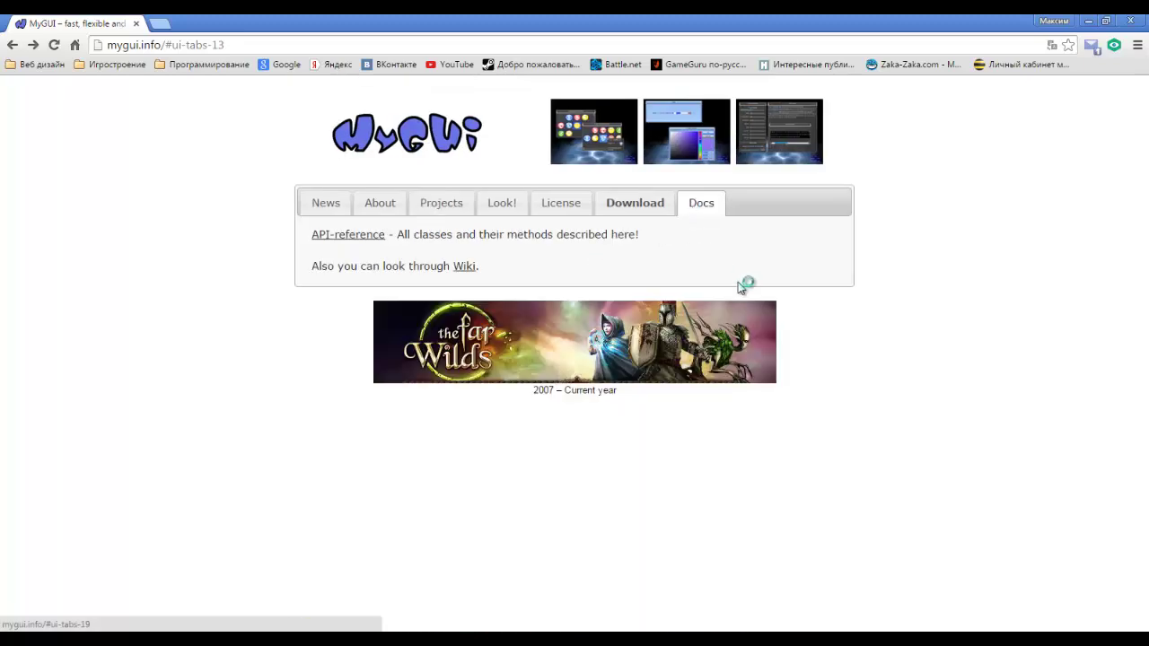
Step: Open the API reference from the Docs section and look through its lists of widgets, managers and controllers
{"action": "left_click", "coordinate": [360, 245]}
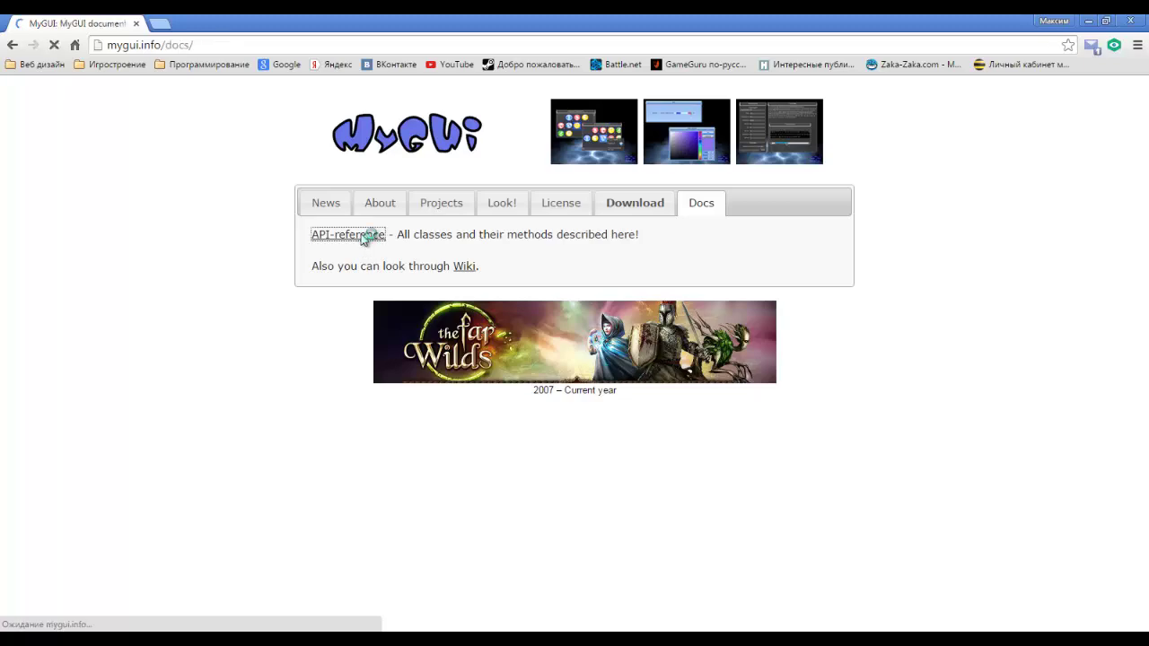
{"action": "scroll", "coordinate": [126, 335], "scroll_direction": "down", "scroll_amount": 5}
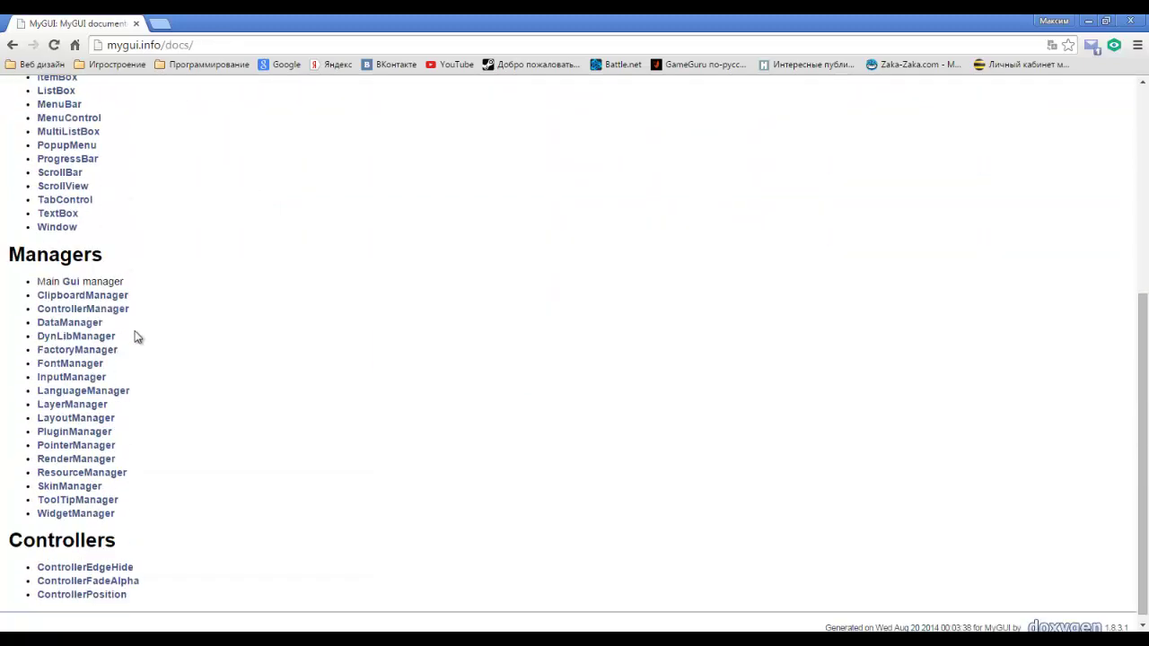
{"action": "scroll", "coordinate": [126, 323], "scroll_direction": "up", "scroll_amount": 5}
Step: Open the Button class reference, look through its member functions and include line, and return to the documentation main page
{"action": "left_click", "coordinate": [54, 355]}
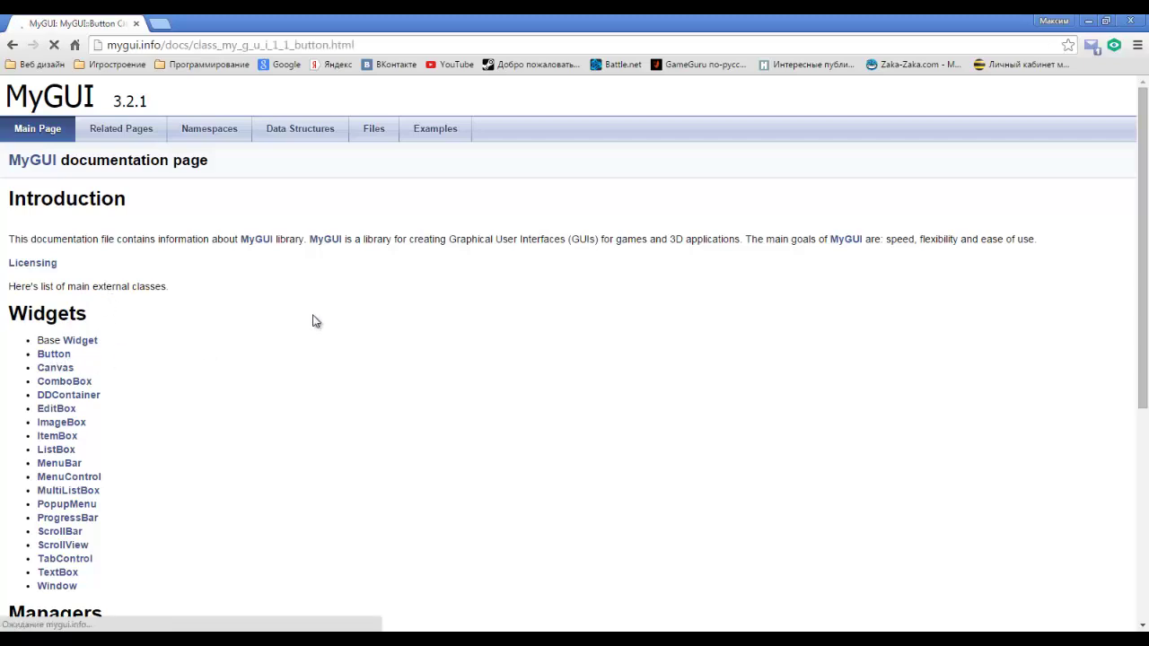
{"action": "scroll", "coordinate": [330, 296], "scroll_direction": "down", "scroll_amount": 2}
{"action": "scroll", "coordinate": [328, 311], "scroll_direction": "down", "scroll_amount": 1}
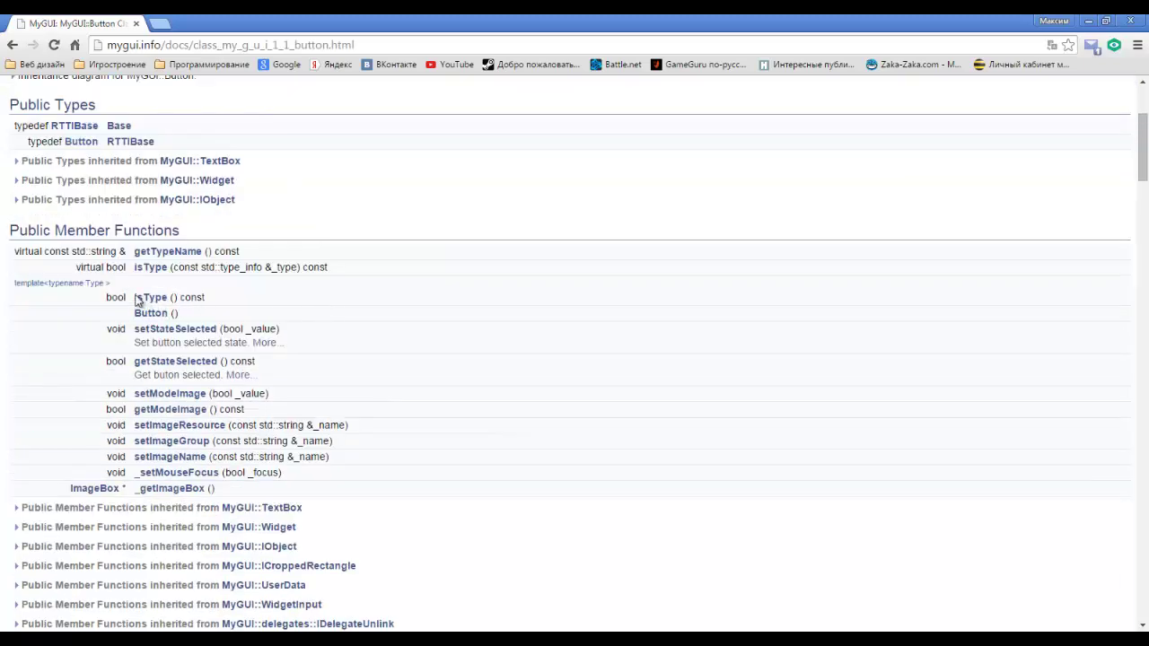
{"action": "scroll", "coordinate": [213, 436], "scroll_direction": "down", "scroll_amount": 3}
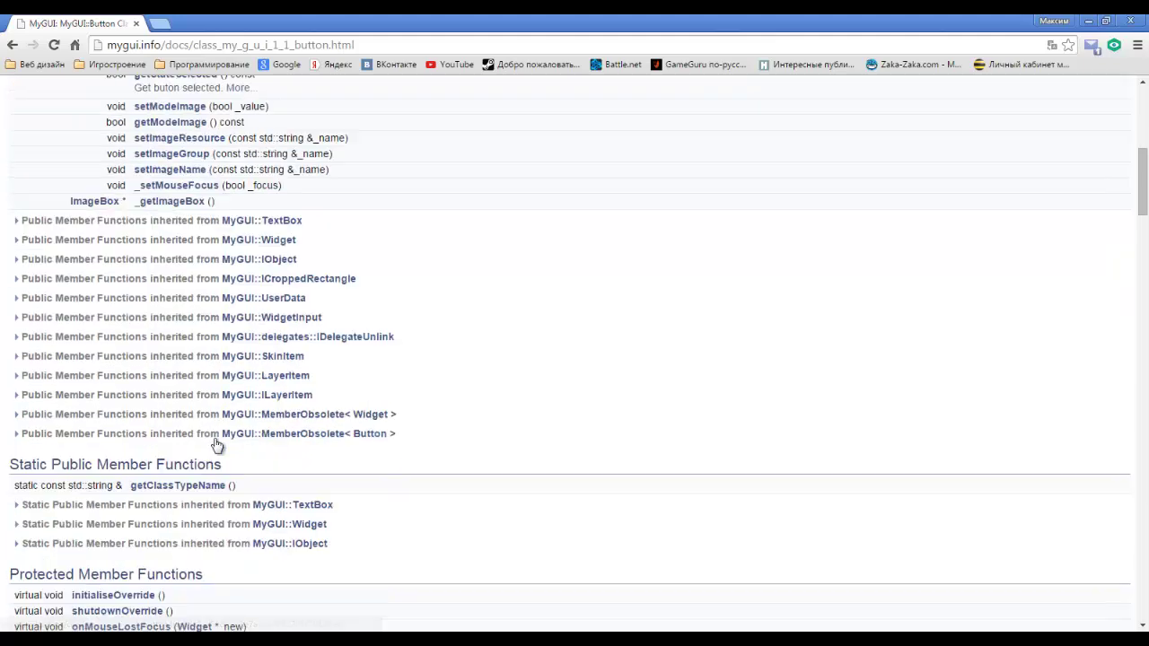
{"action": "scroll", "coordinate": [112, 236], "scroll_direction": "up", "scroll_amount": 6}
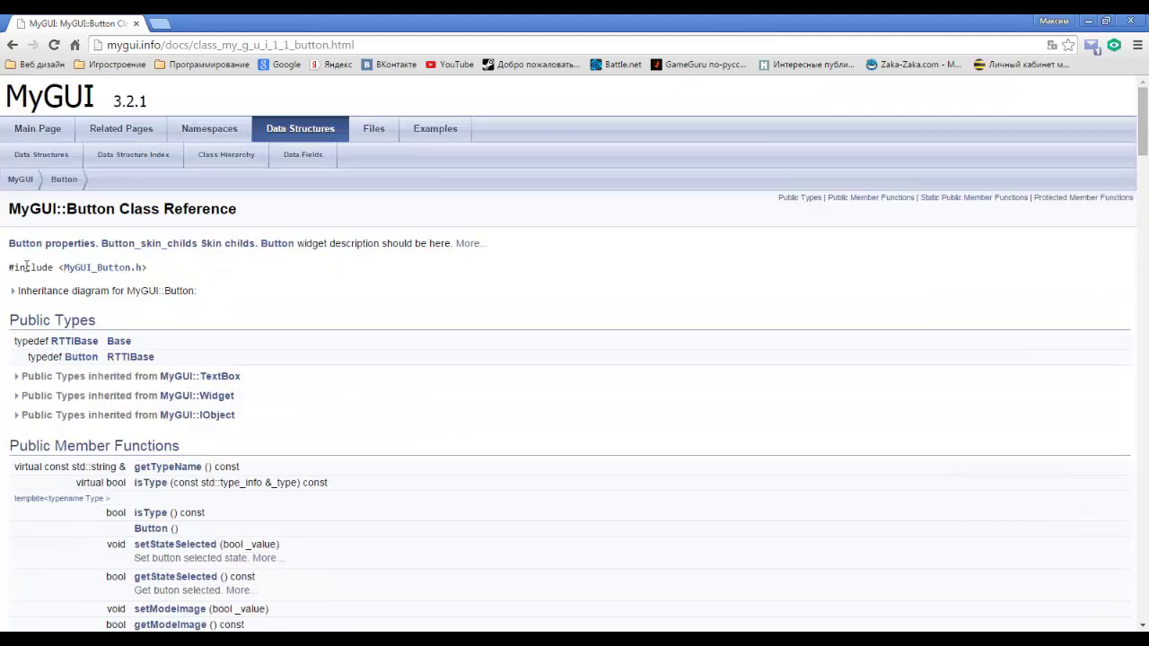
{"action": "triple_click", "coordinate": [105, 269]}
{"action": "left_click", "coordinate": [206, 277]}
{"action": "left_click", "coordinate": [13, 47]}
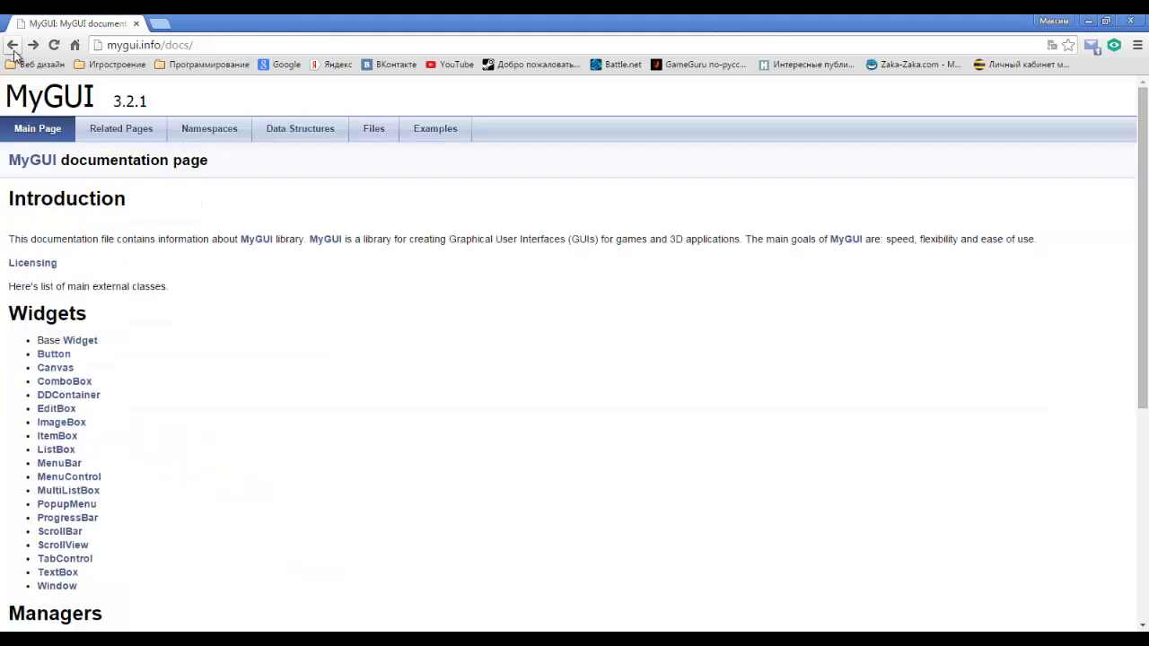
Step: Return to the MyGUI website, look over the Download section's source and win32 demo links, and go to the home page
{"action": "left_click", "coordinate": [12, 47]}
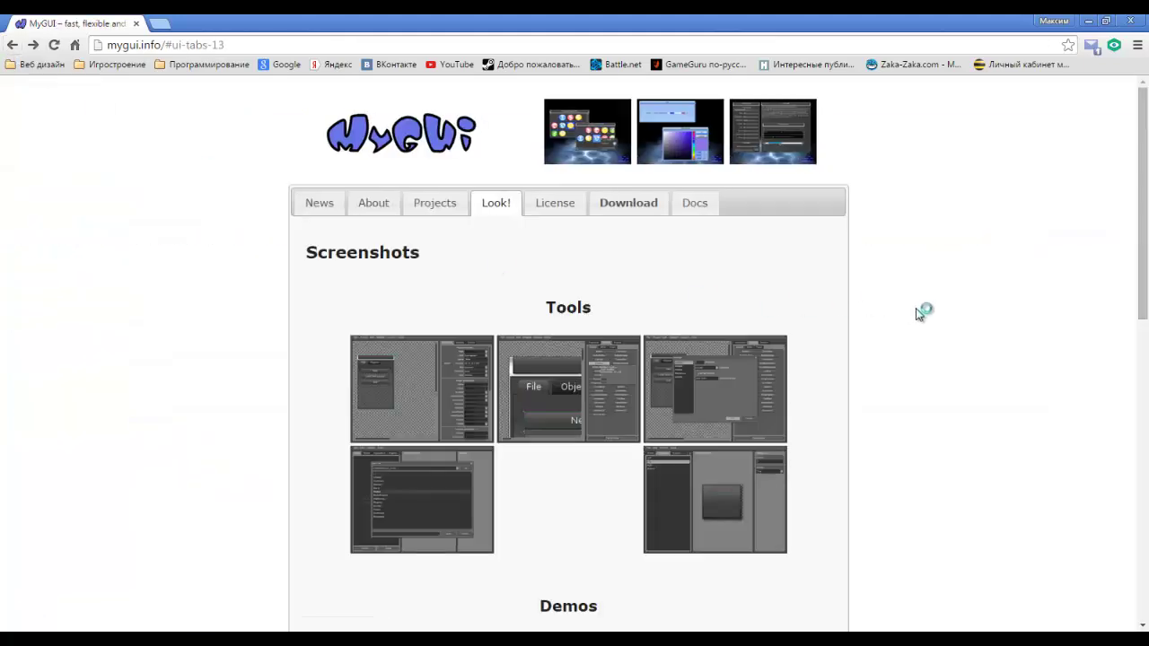
{"action": "scroll", "coordinate": [918, 313], "scroll_direction": "down", "scroll_amount": 3}
{"action": "scroll", "coordinate": [918, 313], "scroll_direction": "up", "scroll_amount": 3}
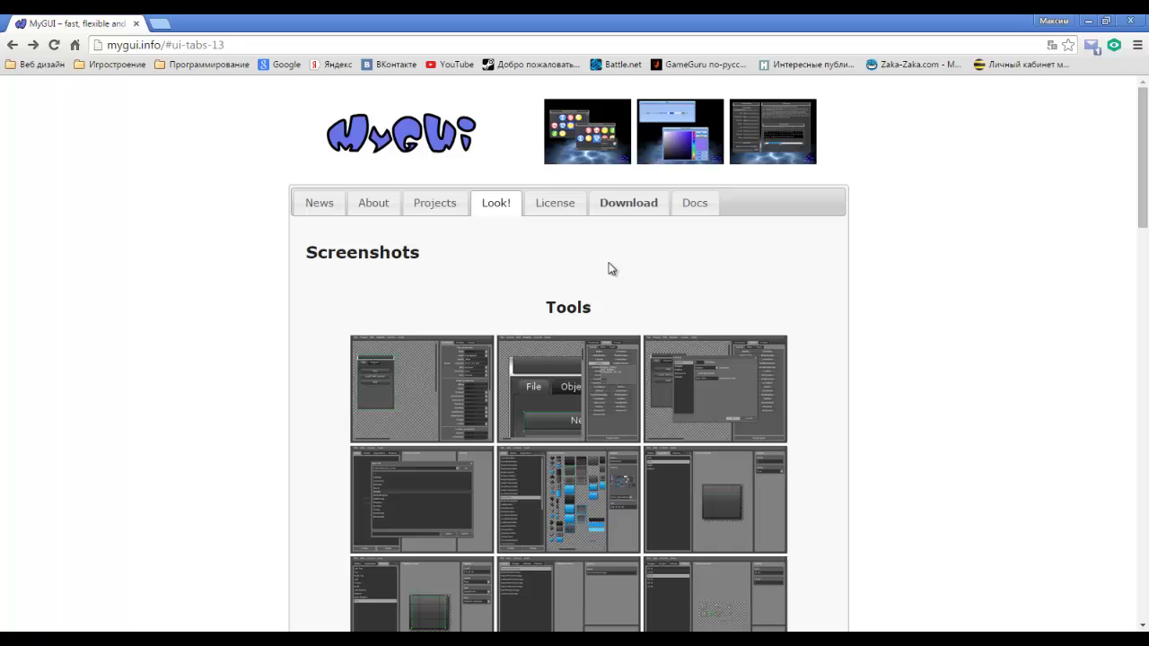
{"action": "left_click", "coordinate": [629, 204]}
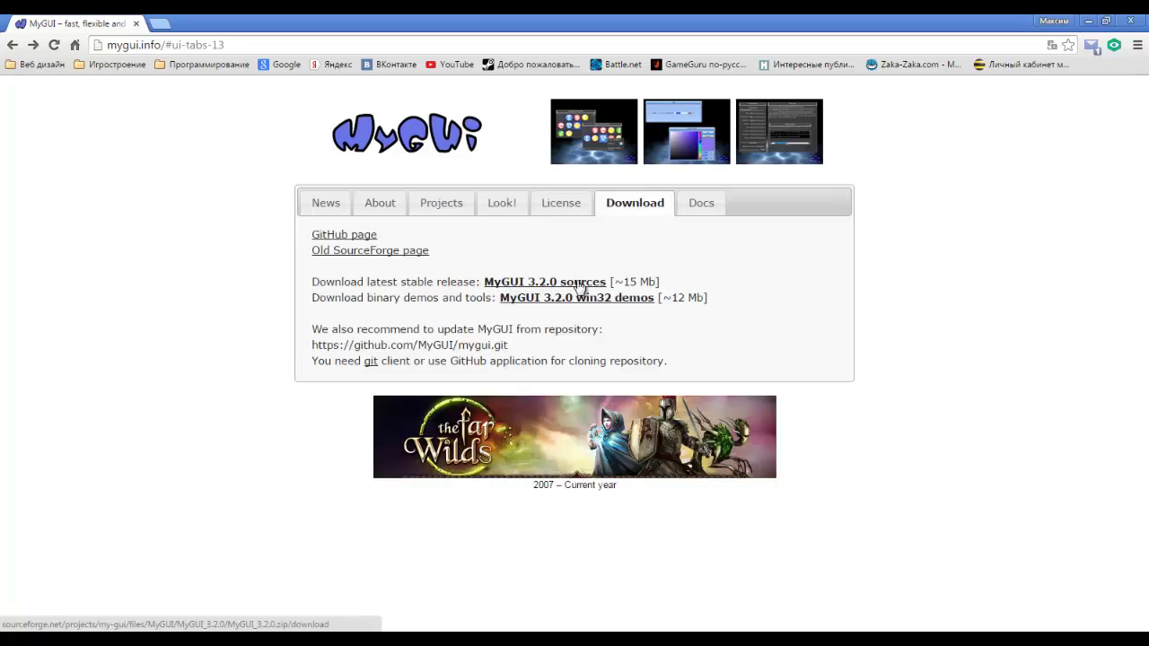
{"action": "left_click", "coordinate": [420, 131]}
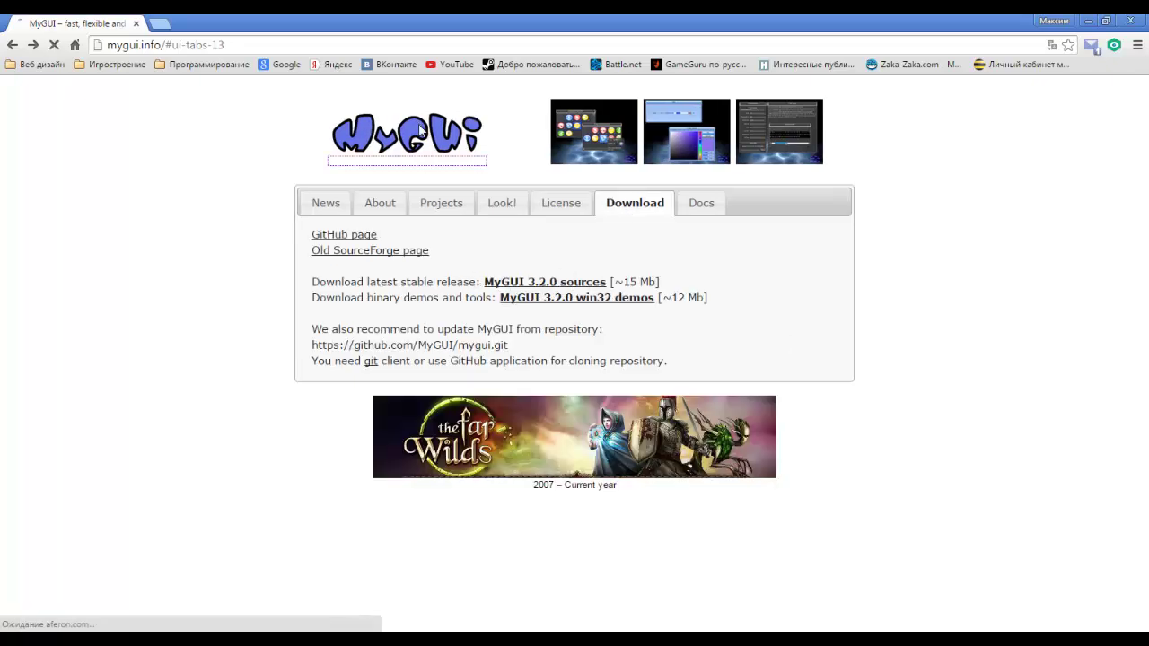